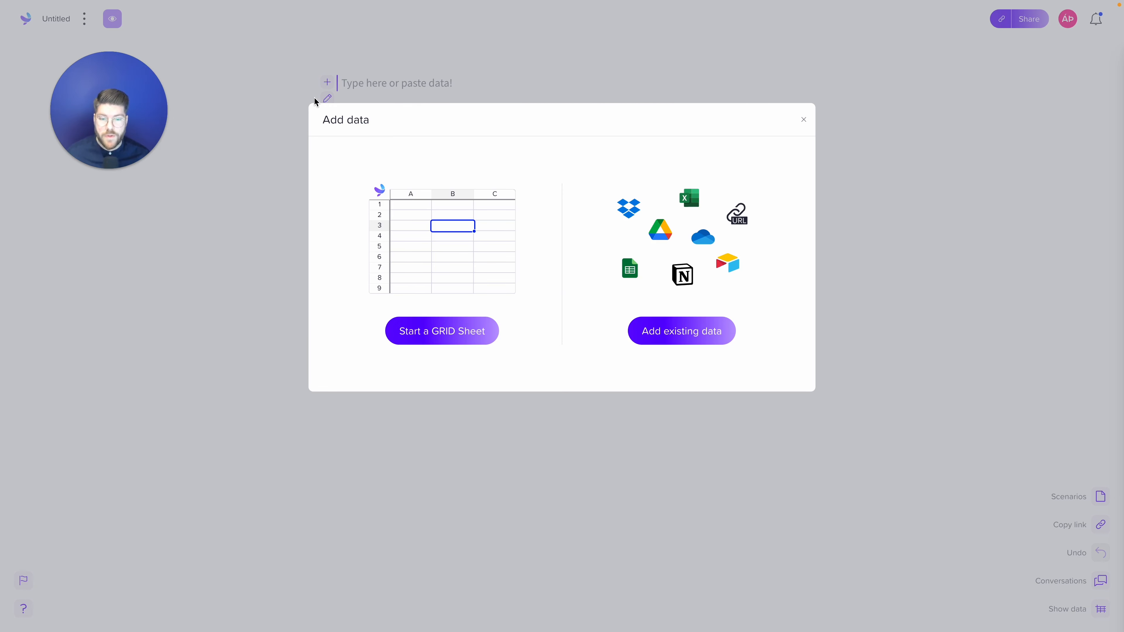
# Start a new GRID Sheet in the document and enlarge the spreadsheet area to show about 21 rows.
pyautogui.click(435, 330)
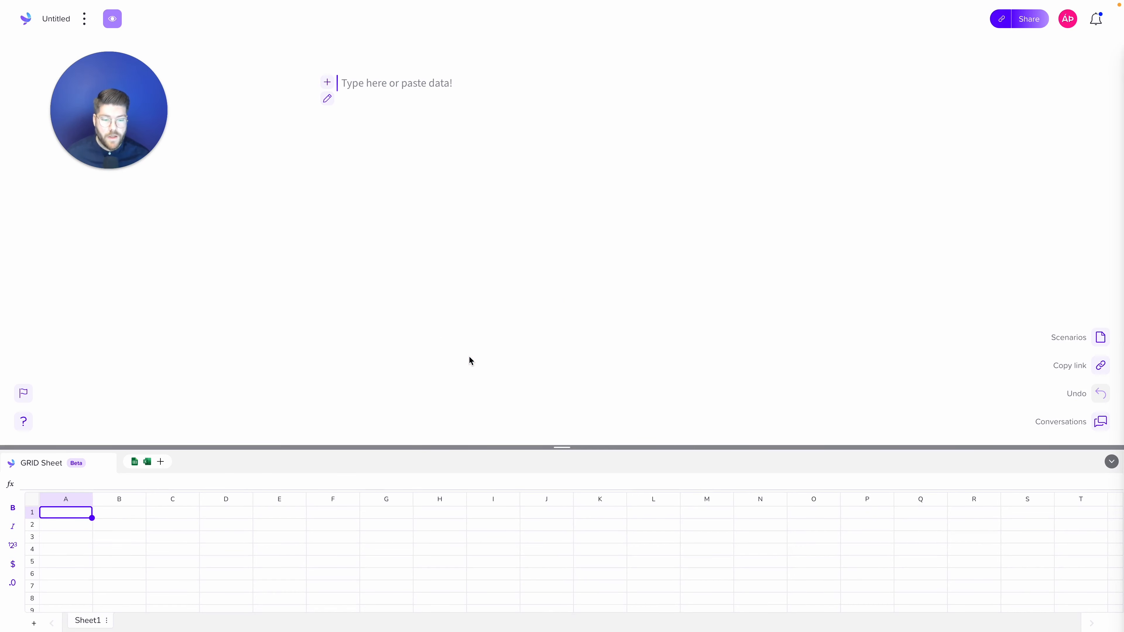
pyautogui.moveTo(562, 448); pyautogui.dragTo(554, 293)
# Enter Input fields (Intial revenue 1,000, Annual growth 10%) and an Annual revenue row headed Year 1 to Year 5, and widen column A.
pyautogui.click(66, 359)
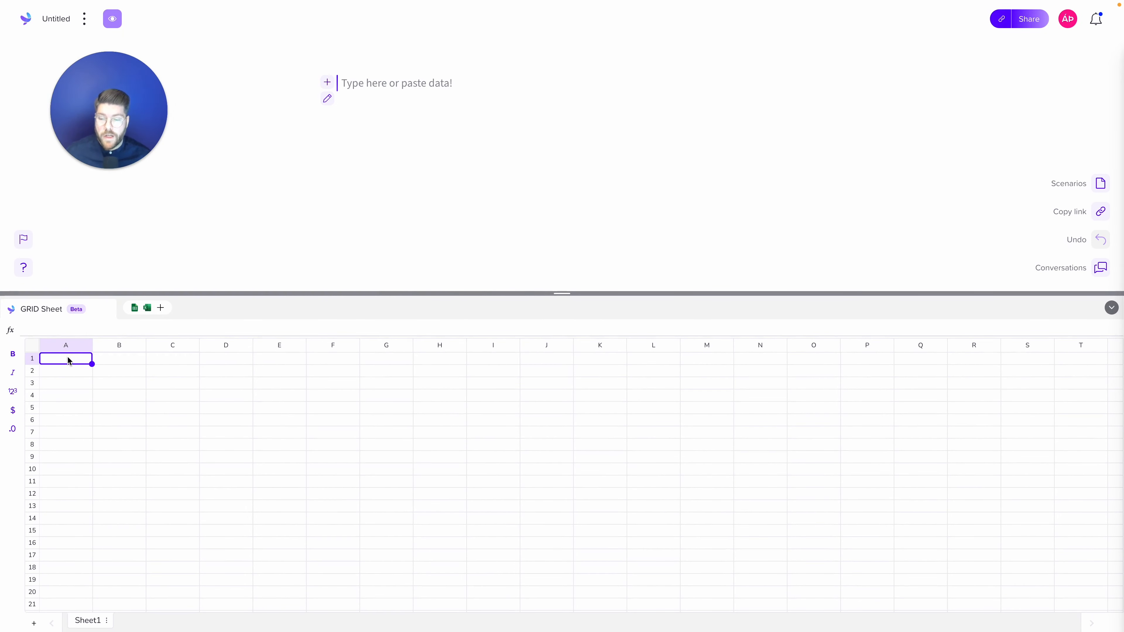
pyautogui.write('Input fields Intial revenue\t1,000 Annual growth\t10%  \tYear 1\tYear 2\tYear 3\tYear 4\tYear 5 Annual revenue')
pyautogui.click(111, 438)
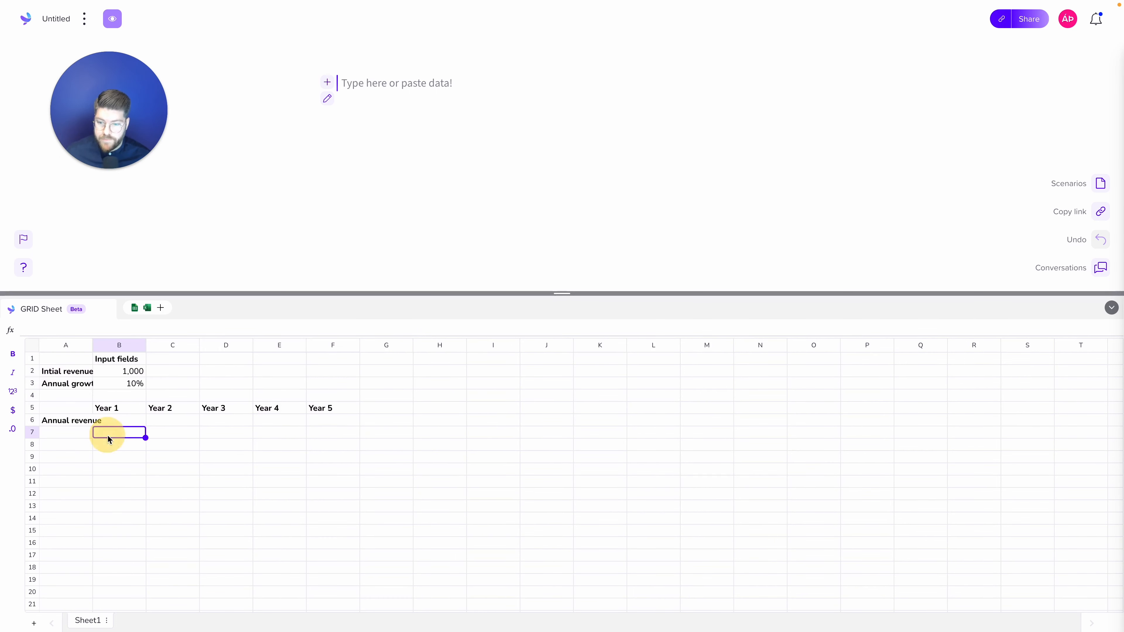
pyautogui.moveTo(93, 344); pyautogui.dragTo(109, 344)
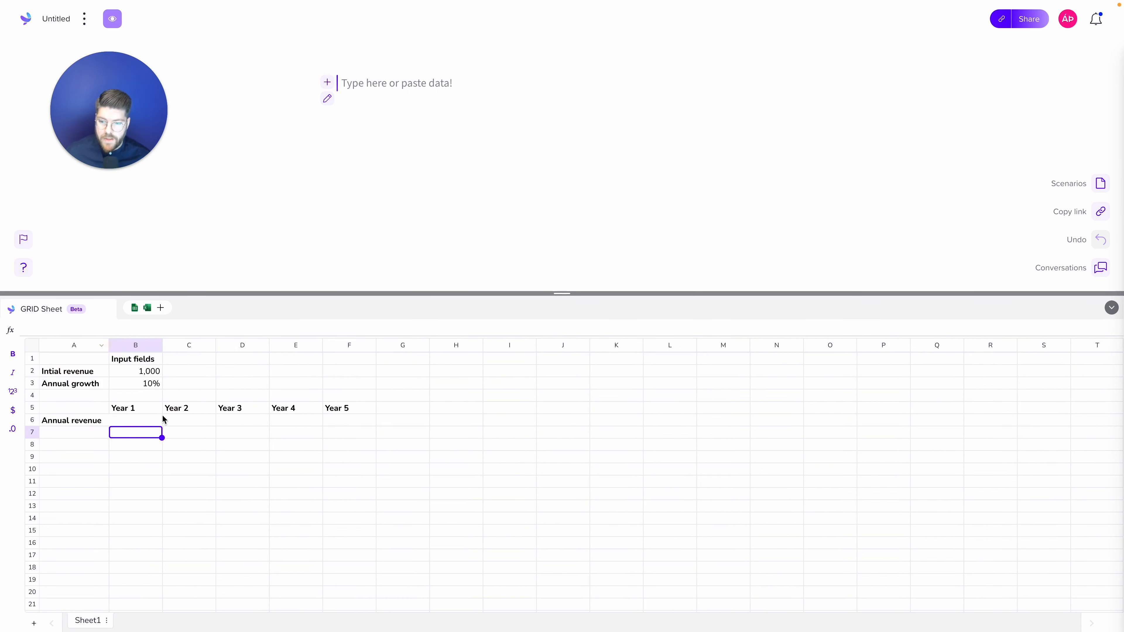
# Link the Year 1 annual revenue in B6 to the initial revenue with the formula =B2.
pyautogui.click(142, 422)
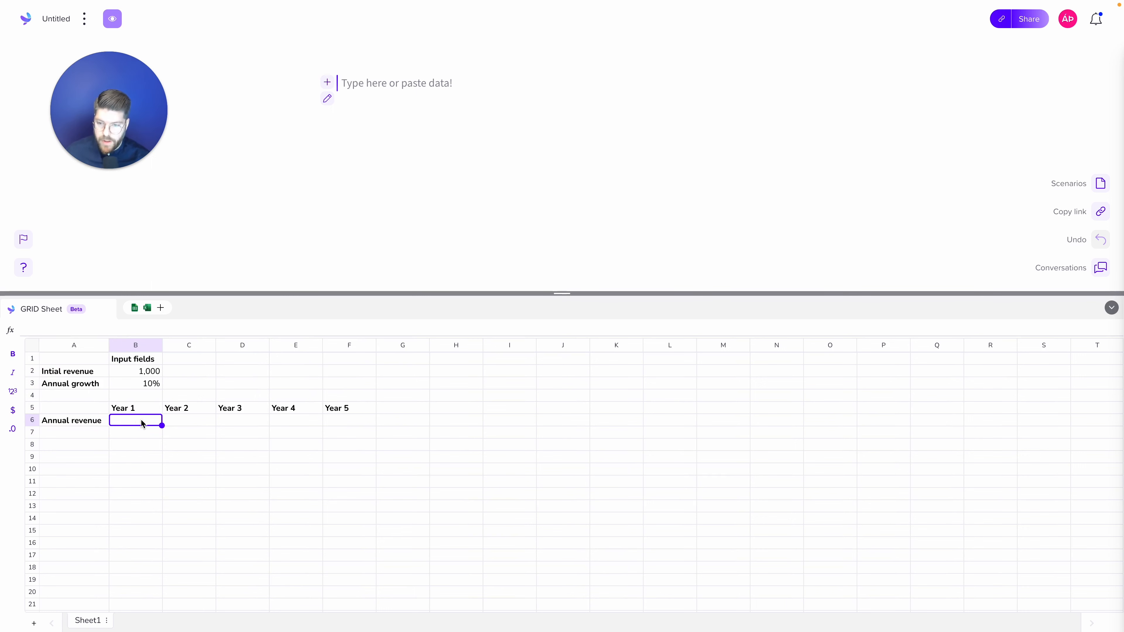
pyautogui.write('=')
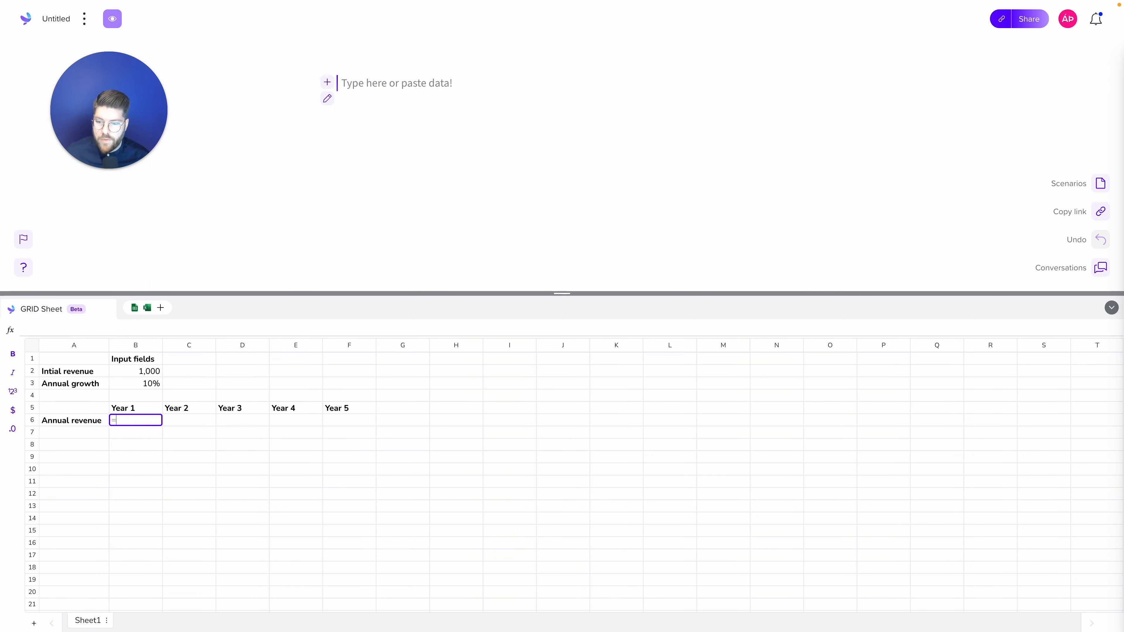
pyautogui.click(146, 374)
pyautogui.press('Return')
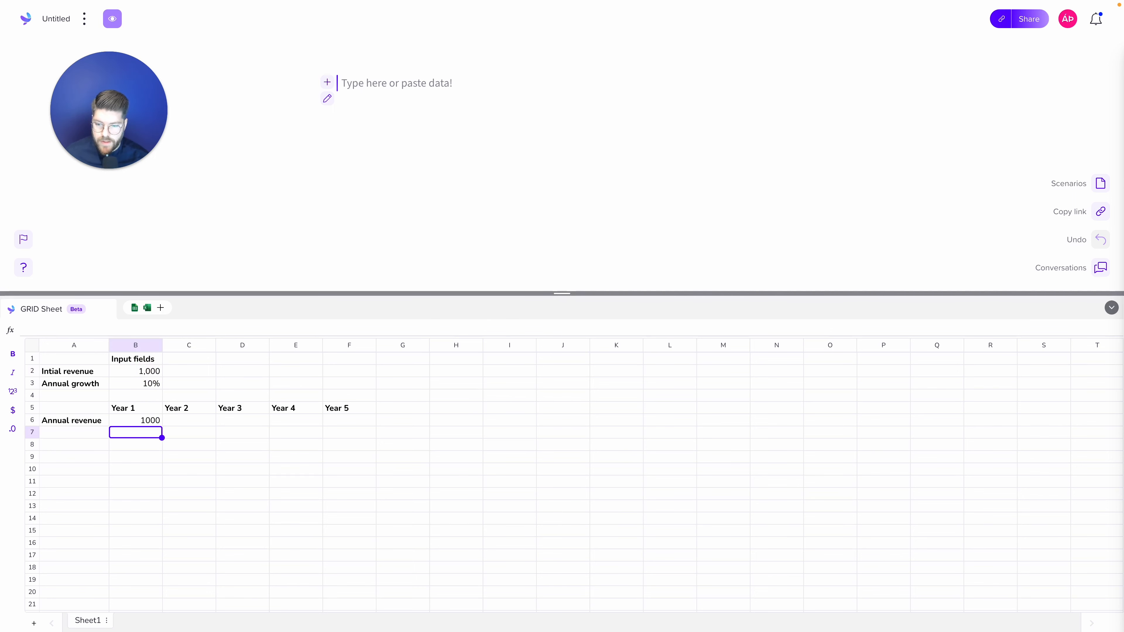
pyautogui.press('Up')
# Generate the Year 2 formula in C6 with the AI prompt "//grow the value of B6 by percentage B3 and set B3 as absolute reference".
pyautogui.click(170, 425)
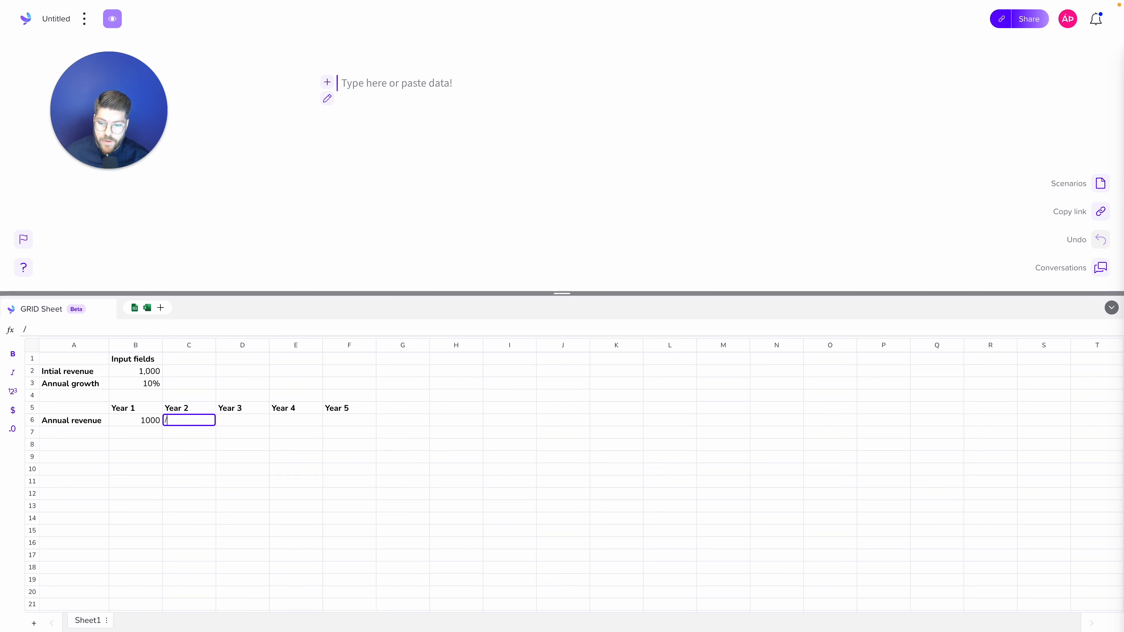
pyautogui.write('//')
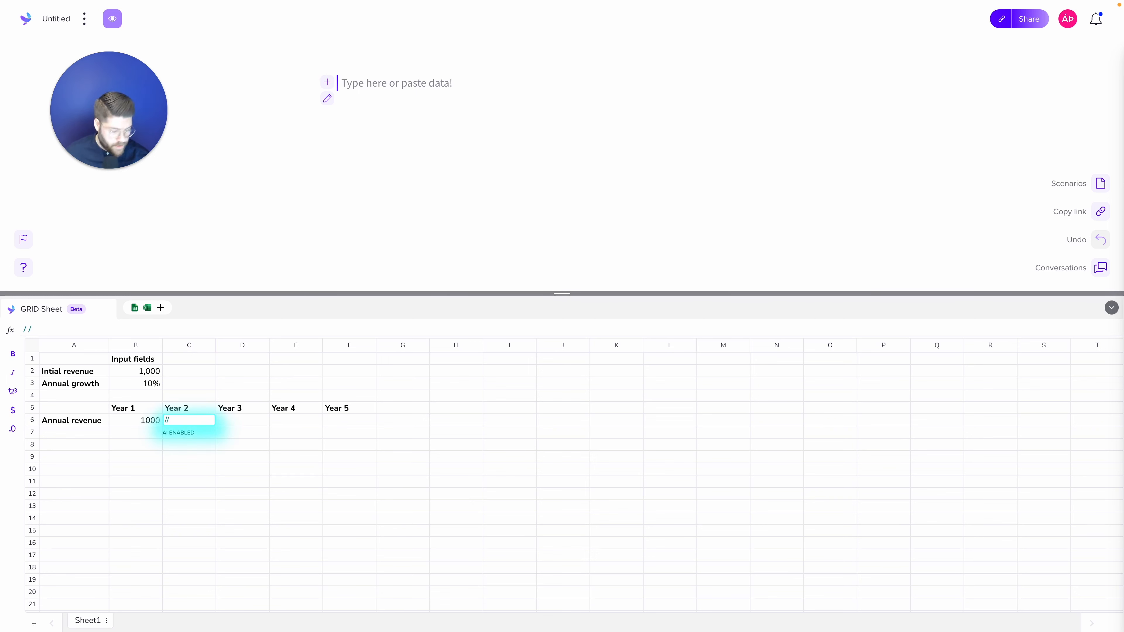
pyautogui.write('grow the c')
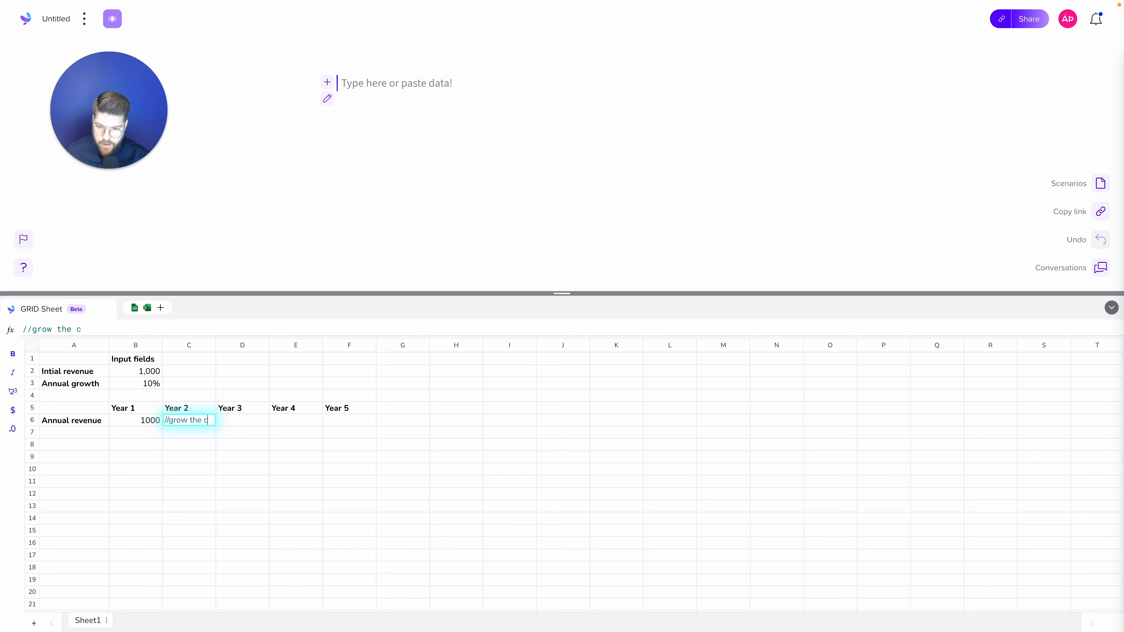
pyautogui.press('BackSpace')
pyautogui.write('value of ')
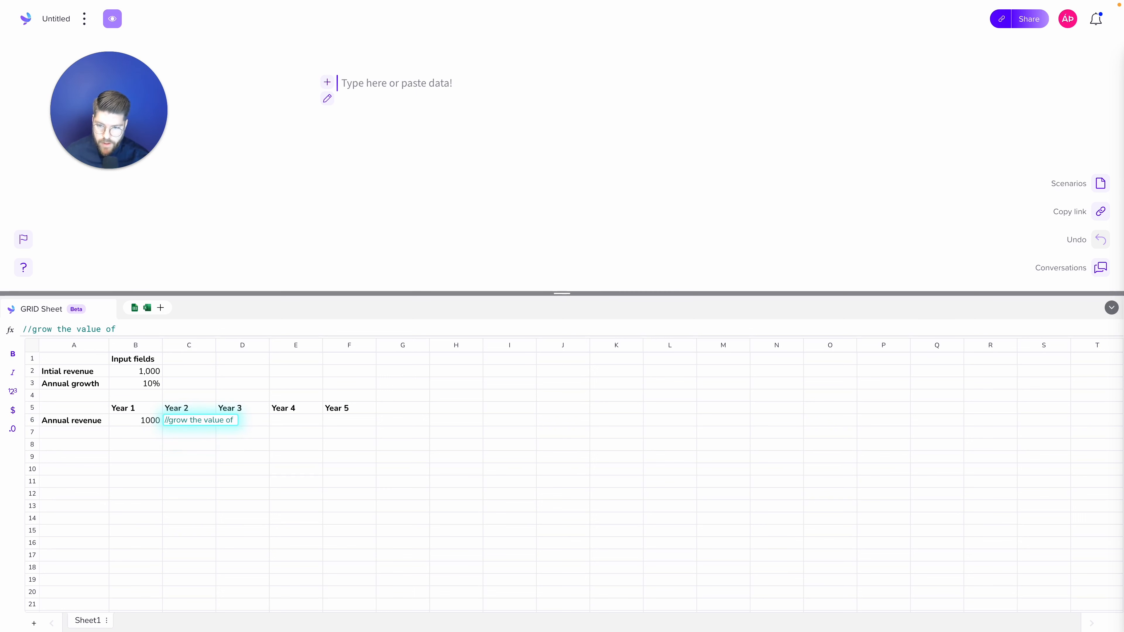
pyautogui.write('B6 by ')
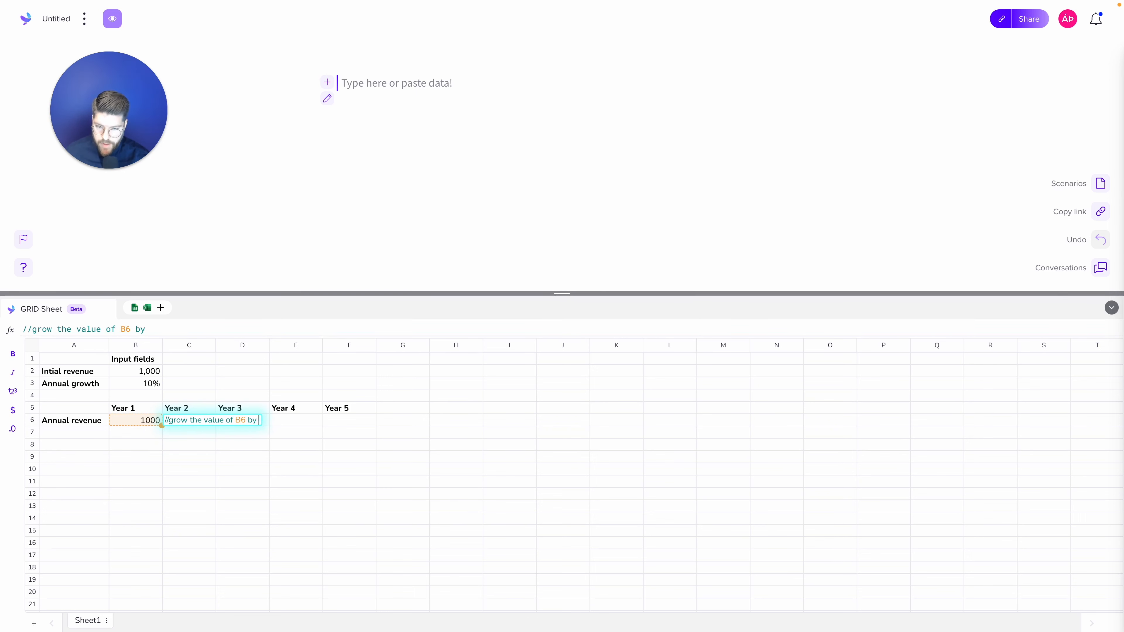
pyautogui.write('percentage')
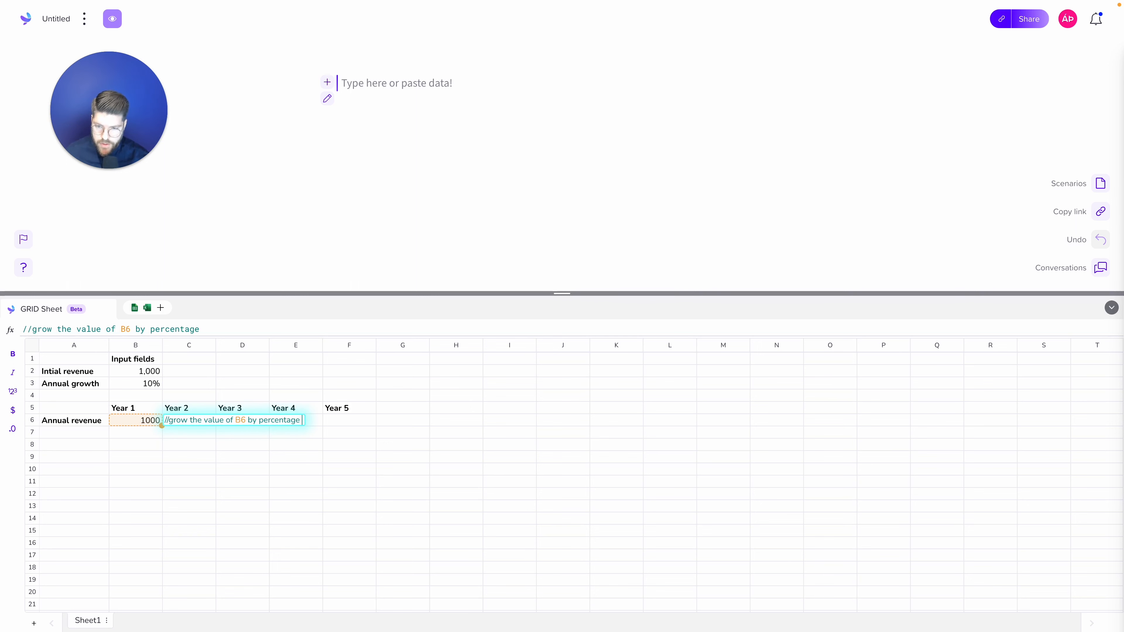
pyautogui.write(' B3')
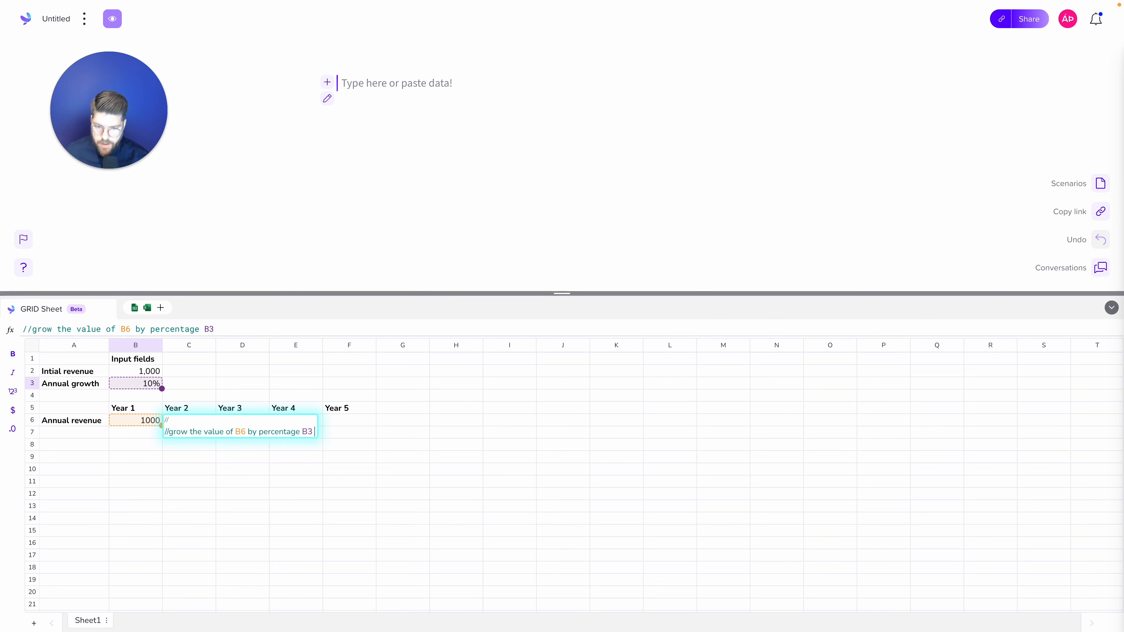
pyautogui.write(' and set')
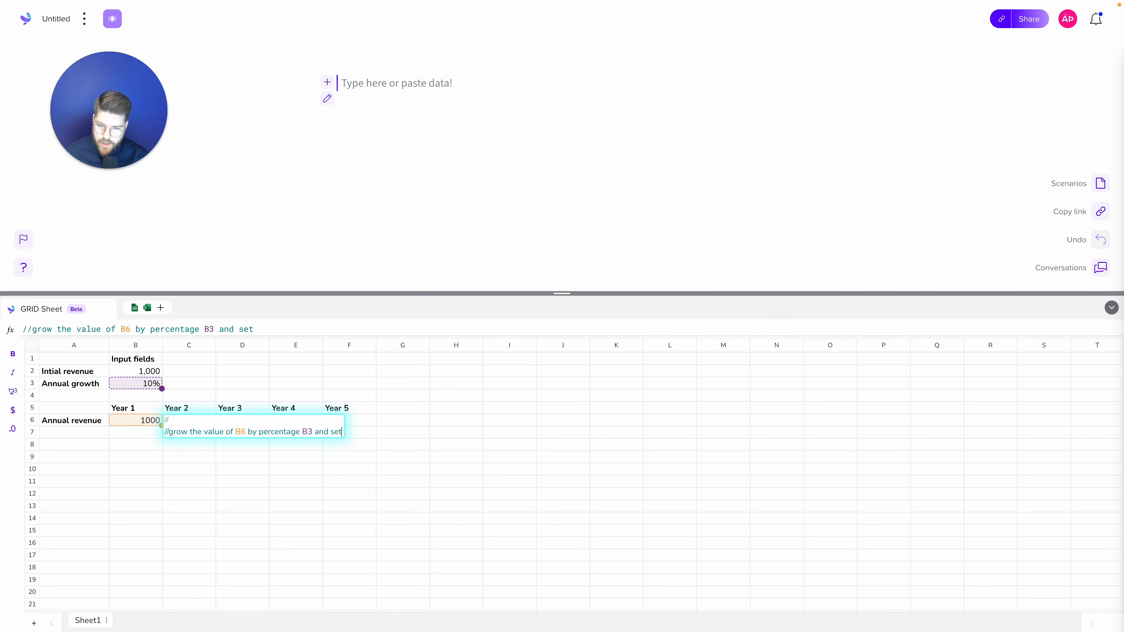
pyautogui.write(' B3 as ')
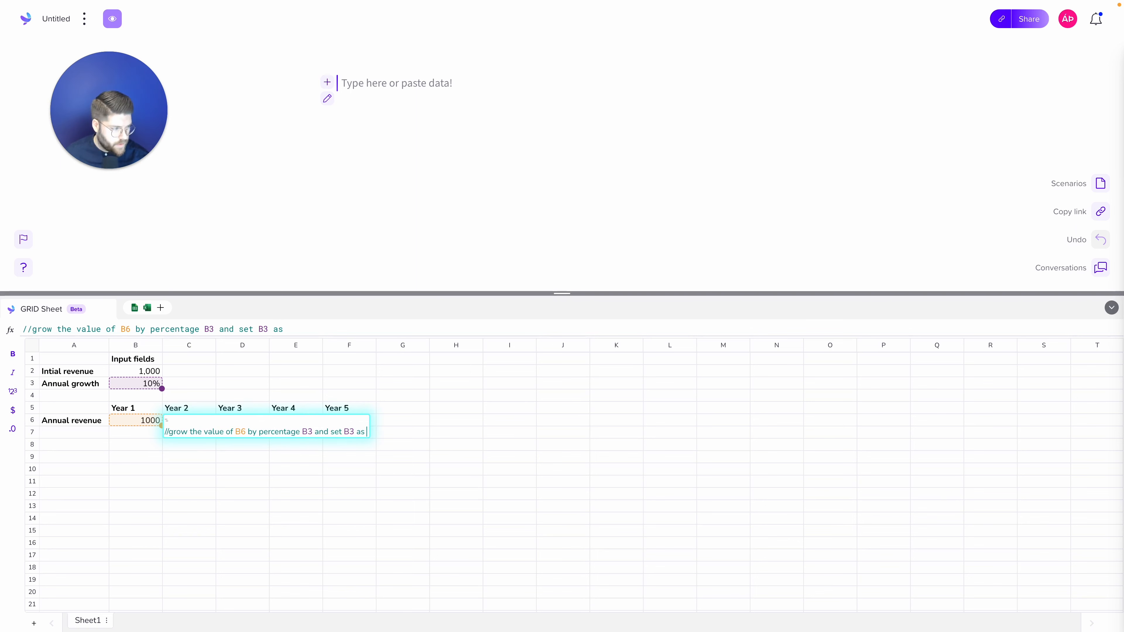
pyautogui.write('absolute ')
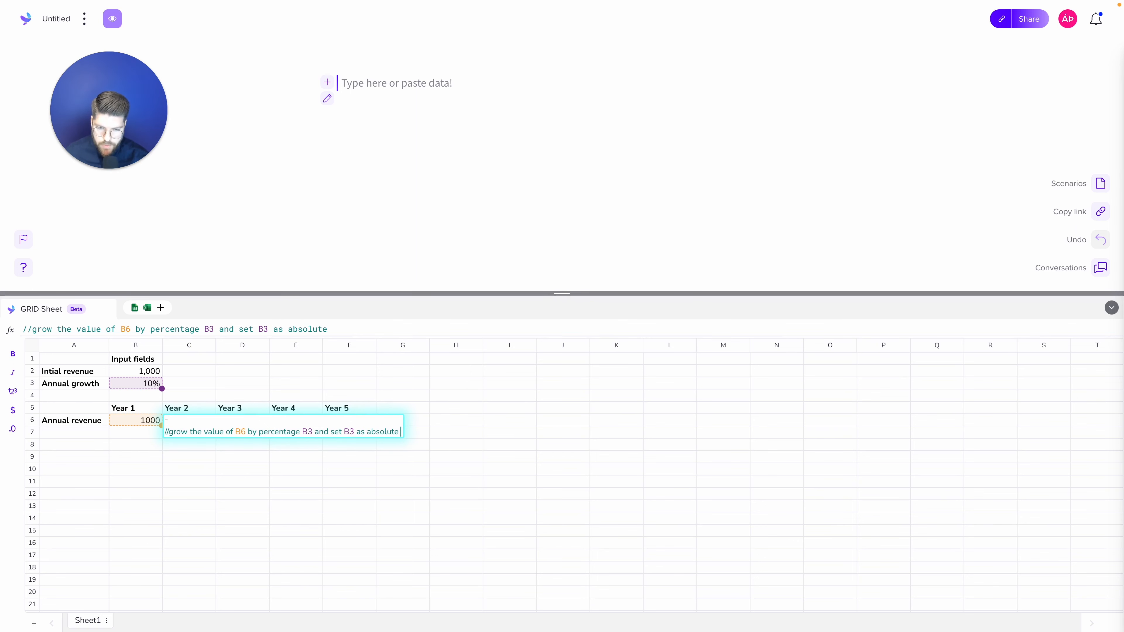
pyautogui.write('reference')
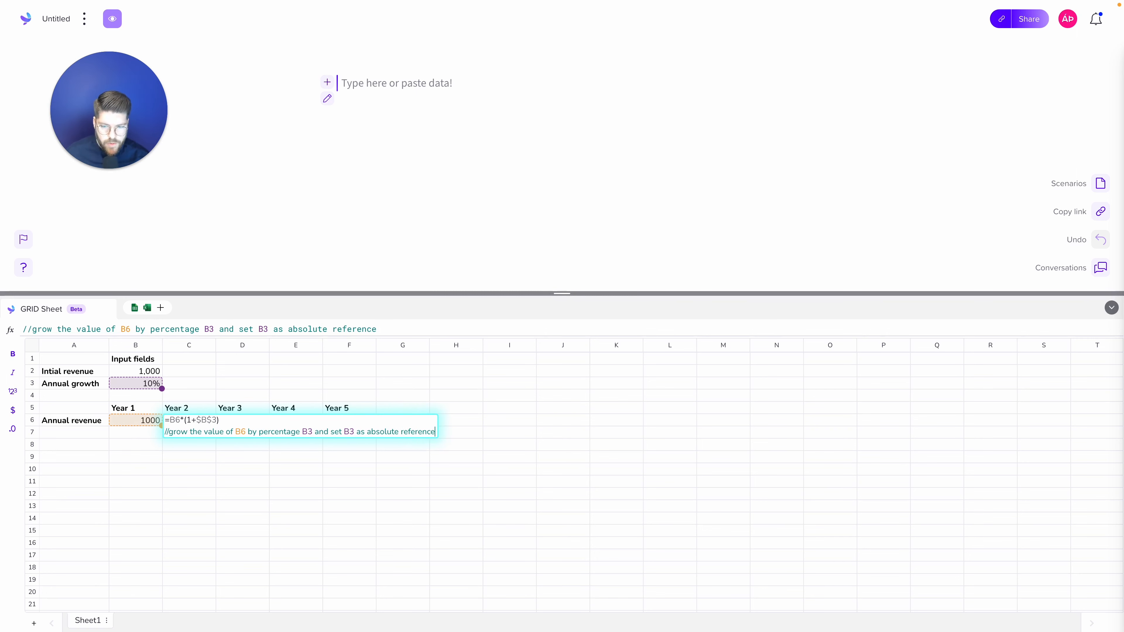
pyautogui.press('Return')
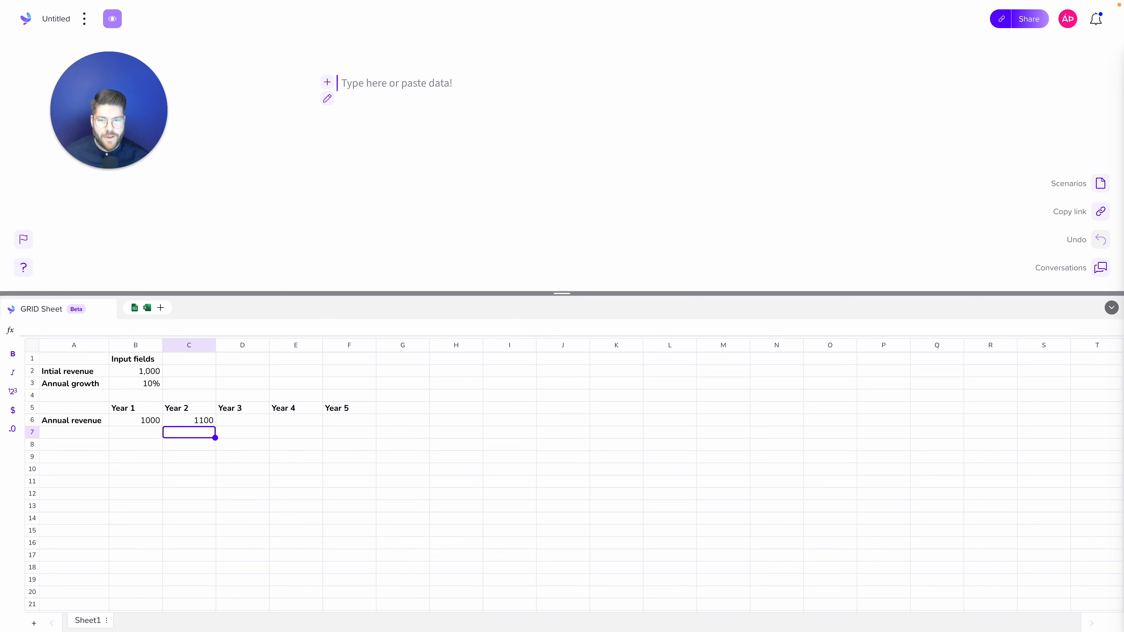
# Fill the Year 2 formula across to Year 5 in F6, and format B6:F6 with thousands separators and no decimals.
pyautogui.press('Up')
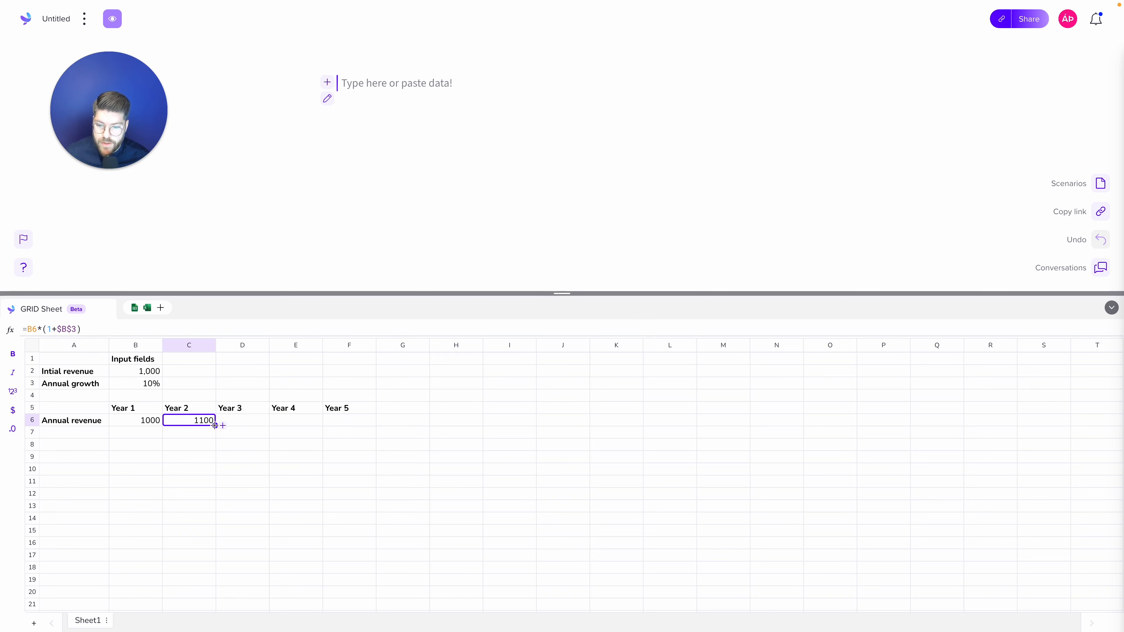
pyautogui.moveTo(215, 425); pyautogui.dragTo(334, 427)
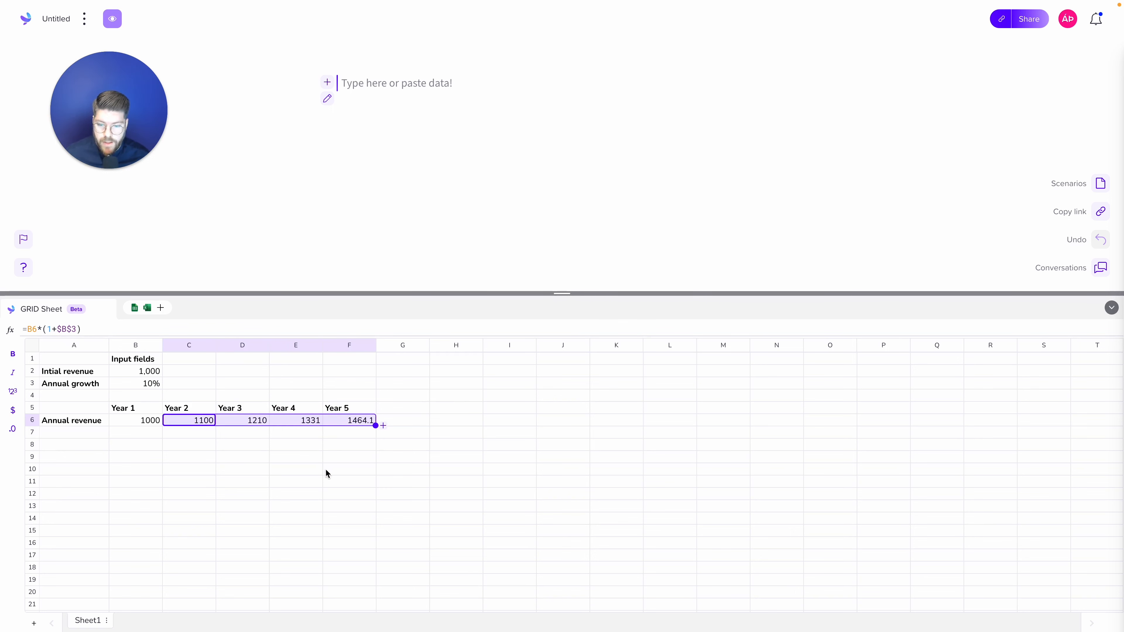
pyautogui.click(129, 420)
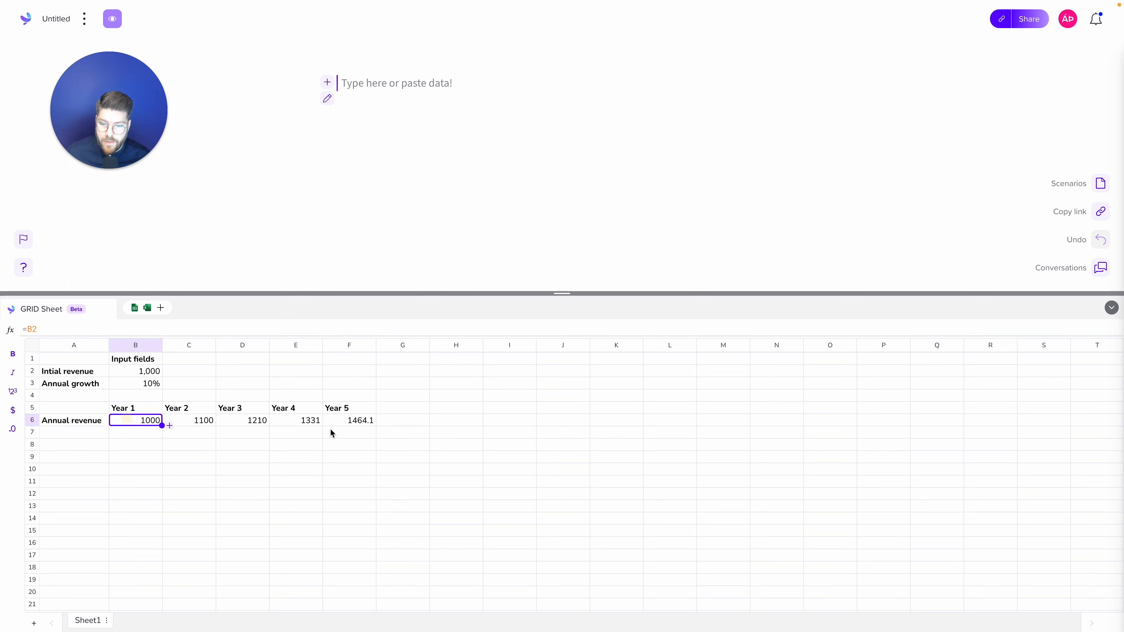
pyautogui.keyDown('shift'); pyautogui.click(357, 421); pyautogui.keyUp('shift')
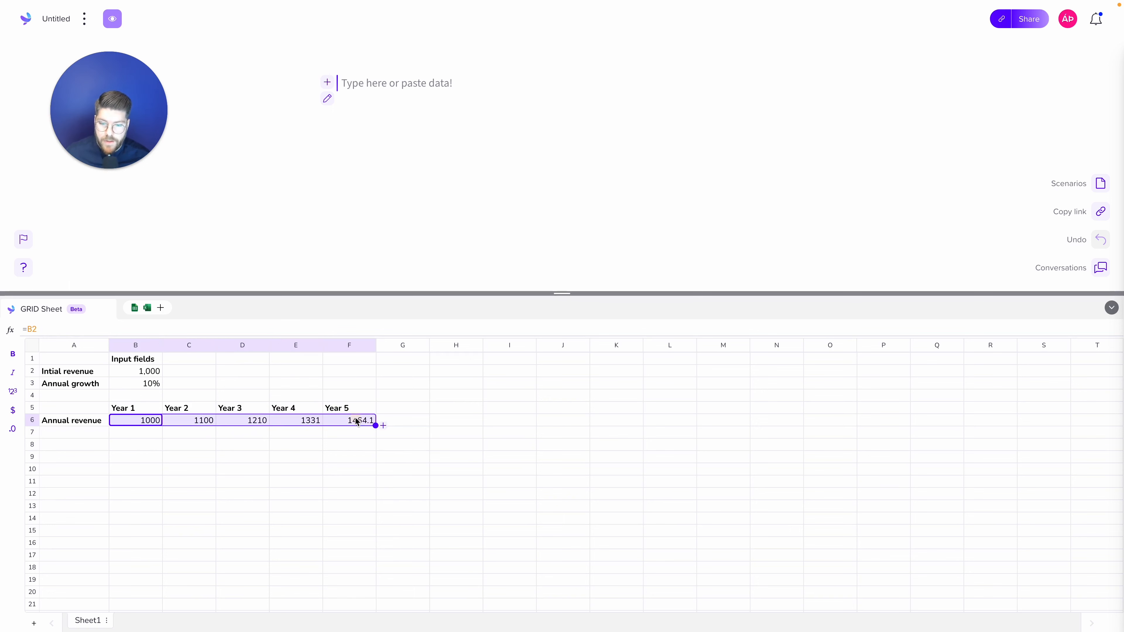
pyautogui.click(12, 391)
pyautogui.click(41, 408)
pyautogui.click(12, 429)
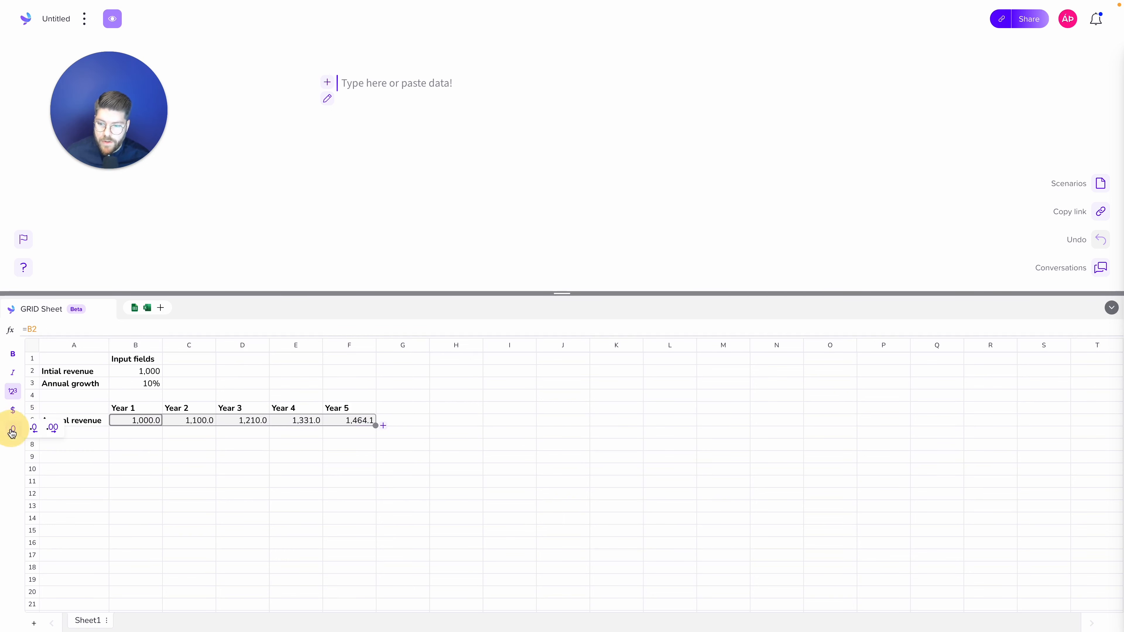
pyautogui.click(34, 427)
pyautogui.click(155, 445)
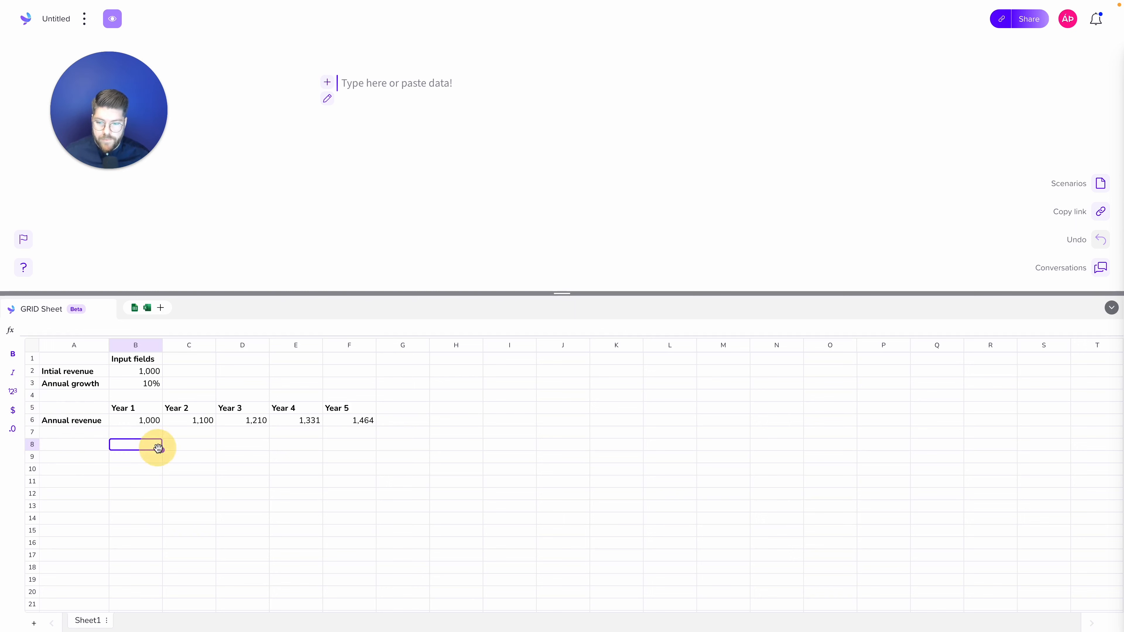
# Insert a column chart of the annual revenue values in B6:F6 and enlarge the document area to show the whole chart.
pyautogui.click(134, 423)
pyautogui.moveTo(133, 424); pyautogui.dragTo(364, 422)
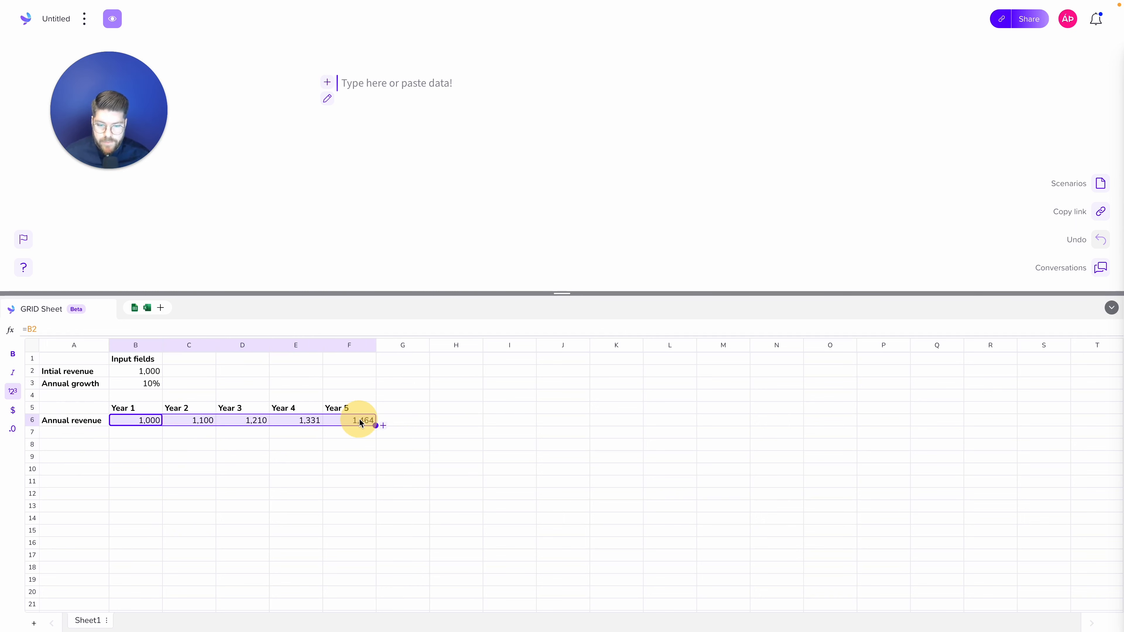
pyautogui.click(384, 426)
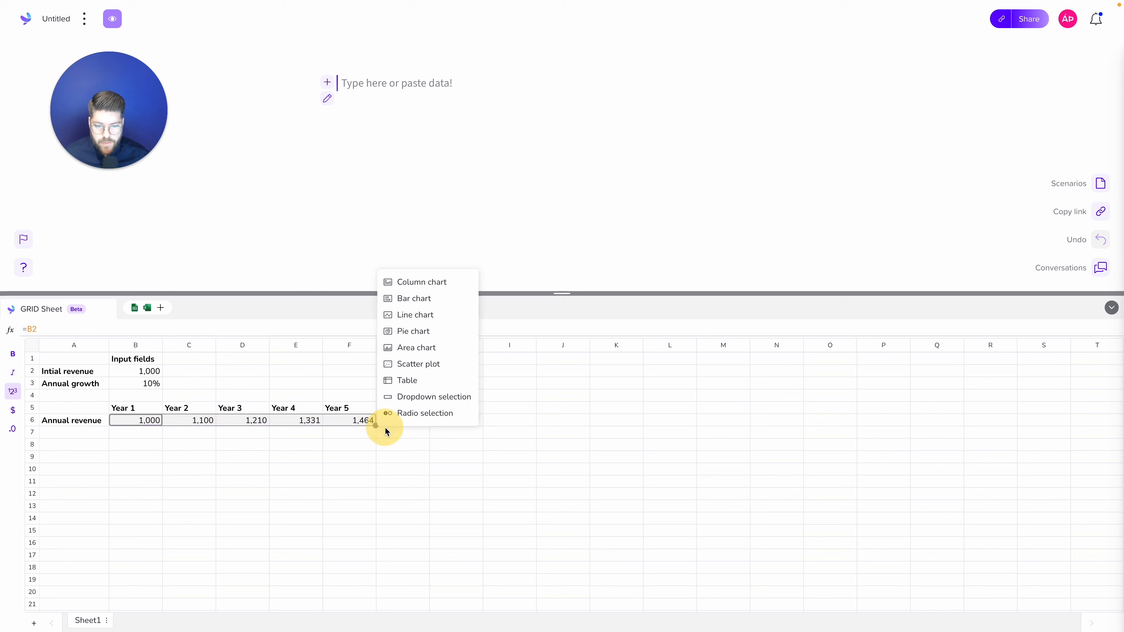
pyautogui.click(415, 281)
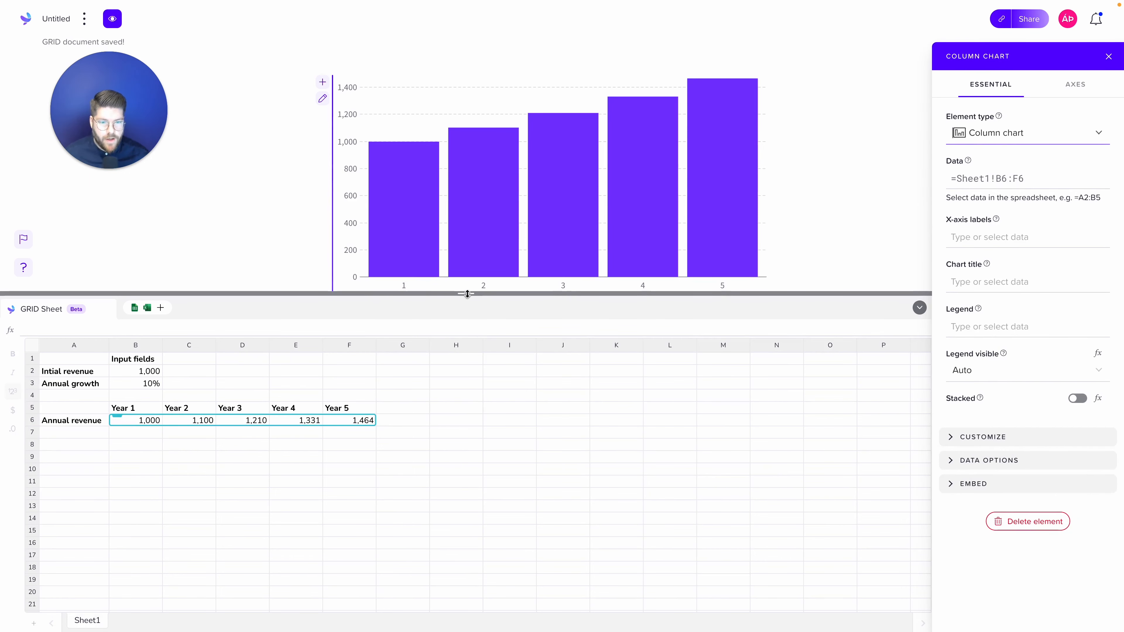
pyautogui.moveTo(468, 293); pyautogui.dragTo(462, 345)
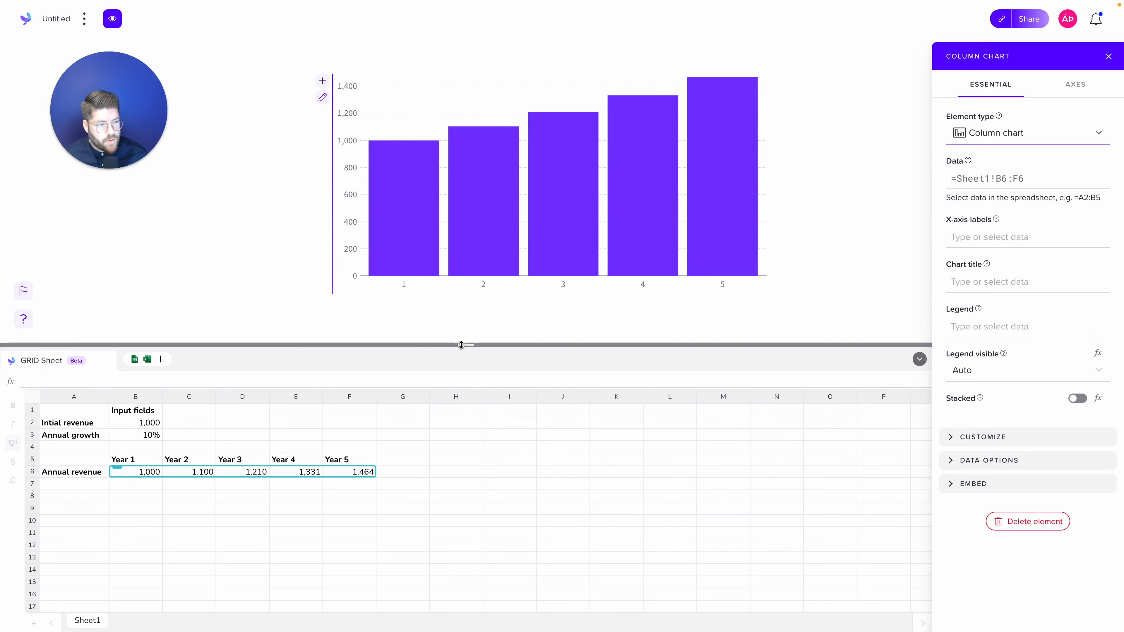
# Set the column chart's X-axis labels to the year headers with =B5:F5.
pyautogui.click(969, 237)
pyautogui.write('=')
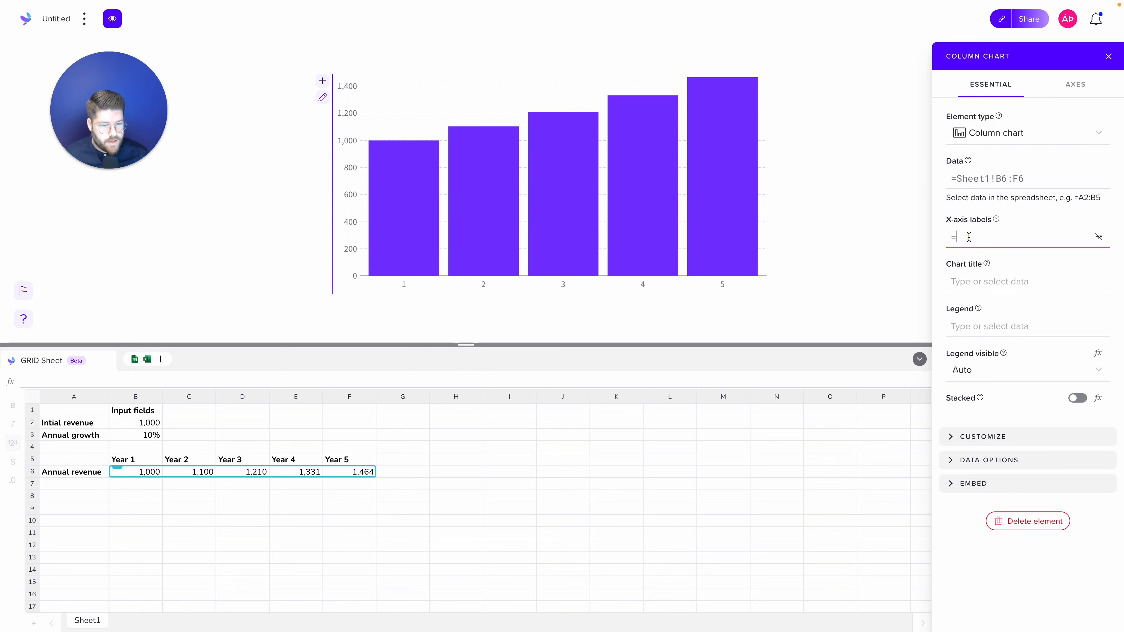
pyautogui.click(138, 460)
pyautogui.moveTo(139, 461); pyautogui.dragTo(344, 461)
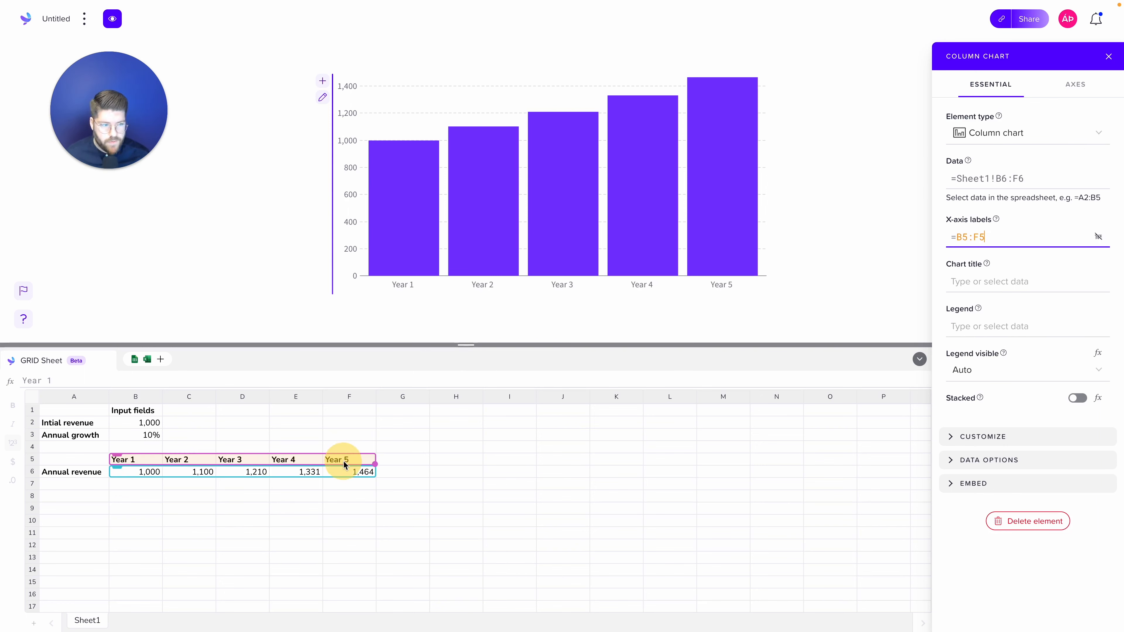
# Link the column chart's title to the Annual revenue label with =A6.
pyautogui.click(983, 286)
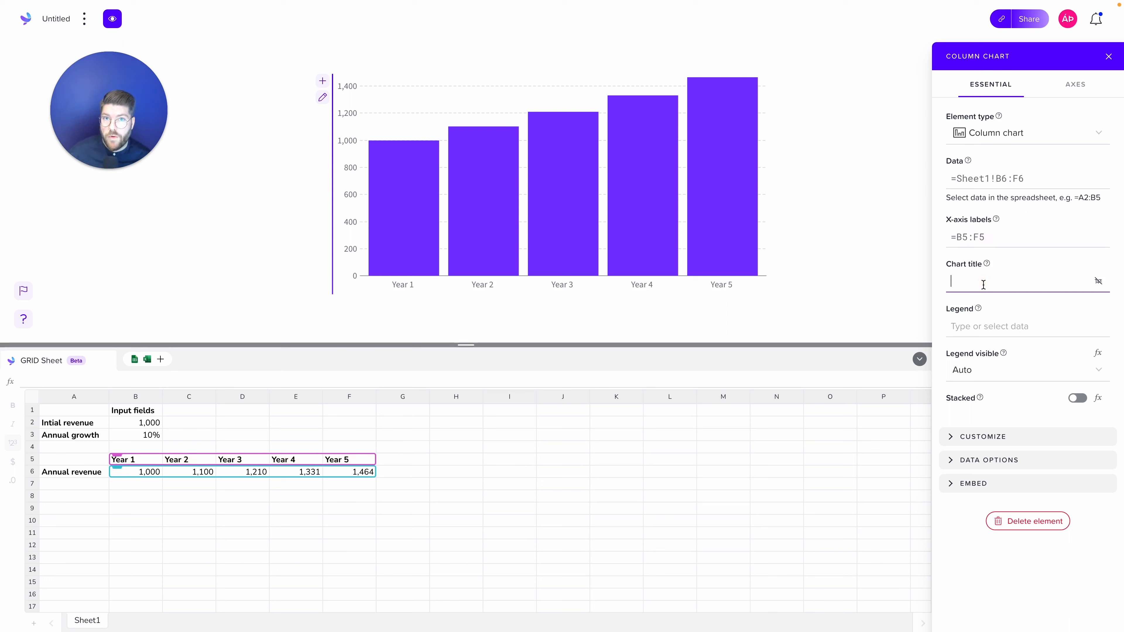
pyautogui.write('=')
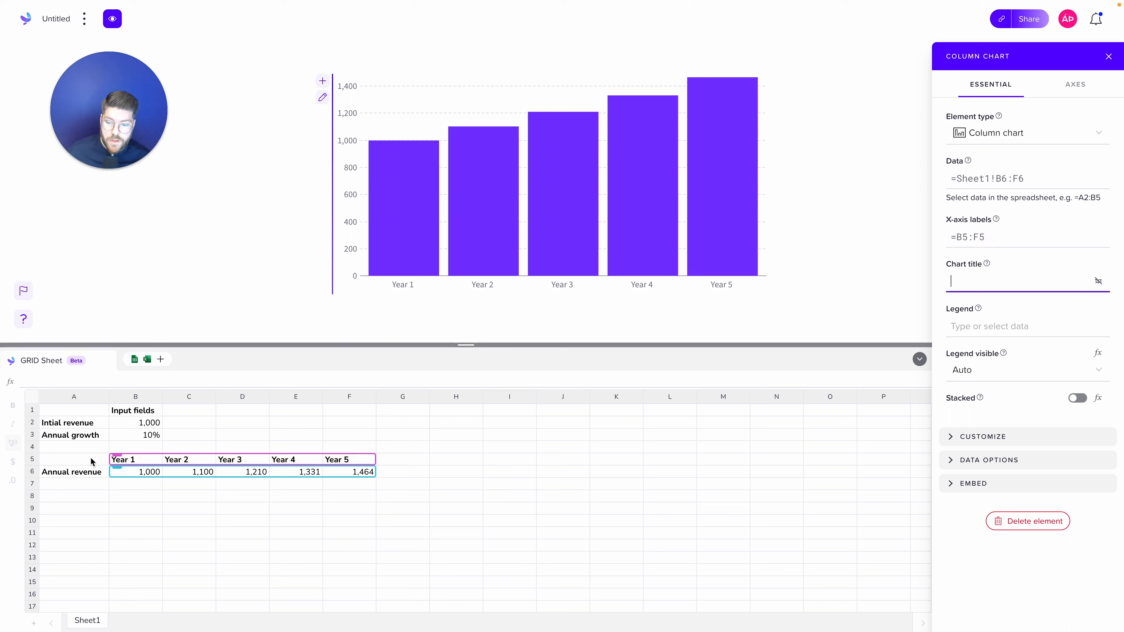
pyautogui.click(75, 472)
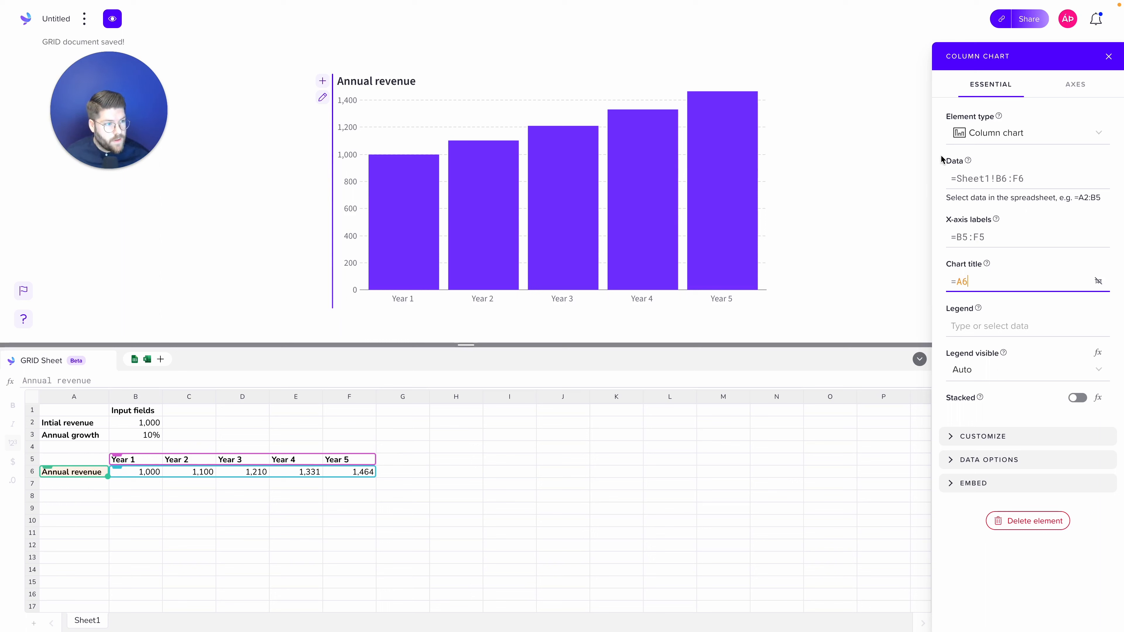
# Set the column chart's Y-axis title to Revenue.
pyautogui.click(1076, 84)
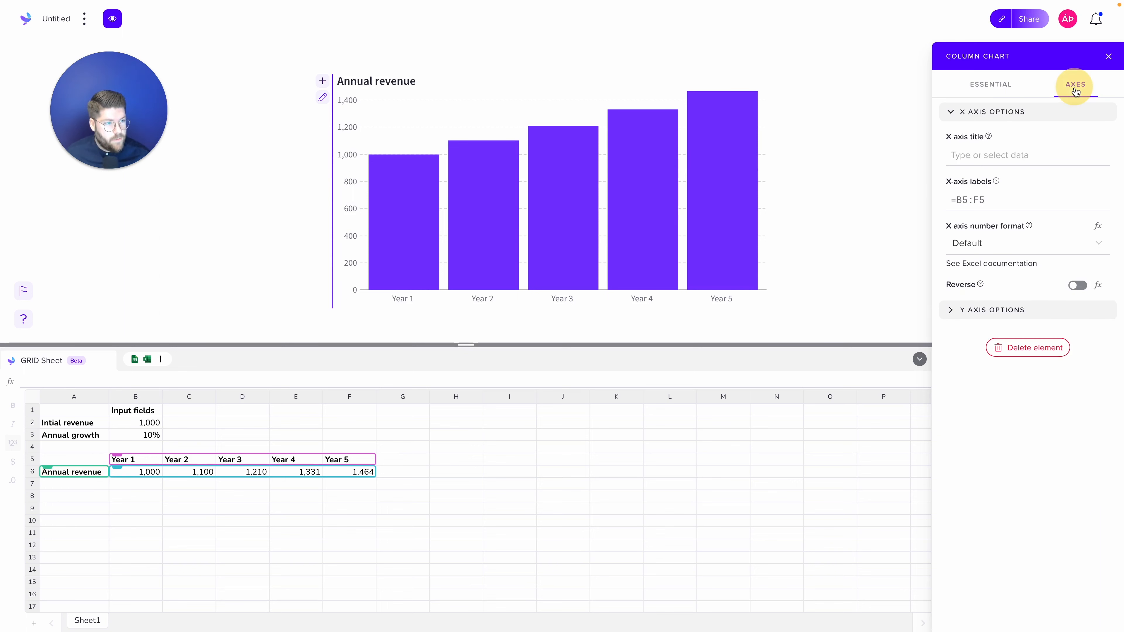
pyautogui.click(952, 312)
pyautogui.click(981, 352)
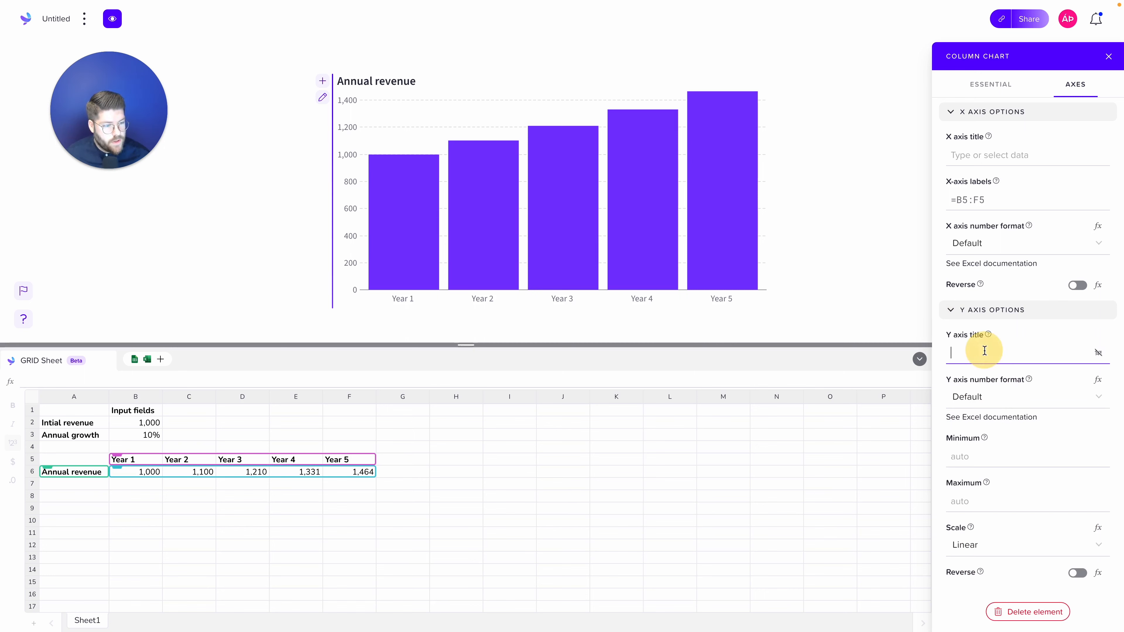
pyautogui.write('Revenue')
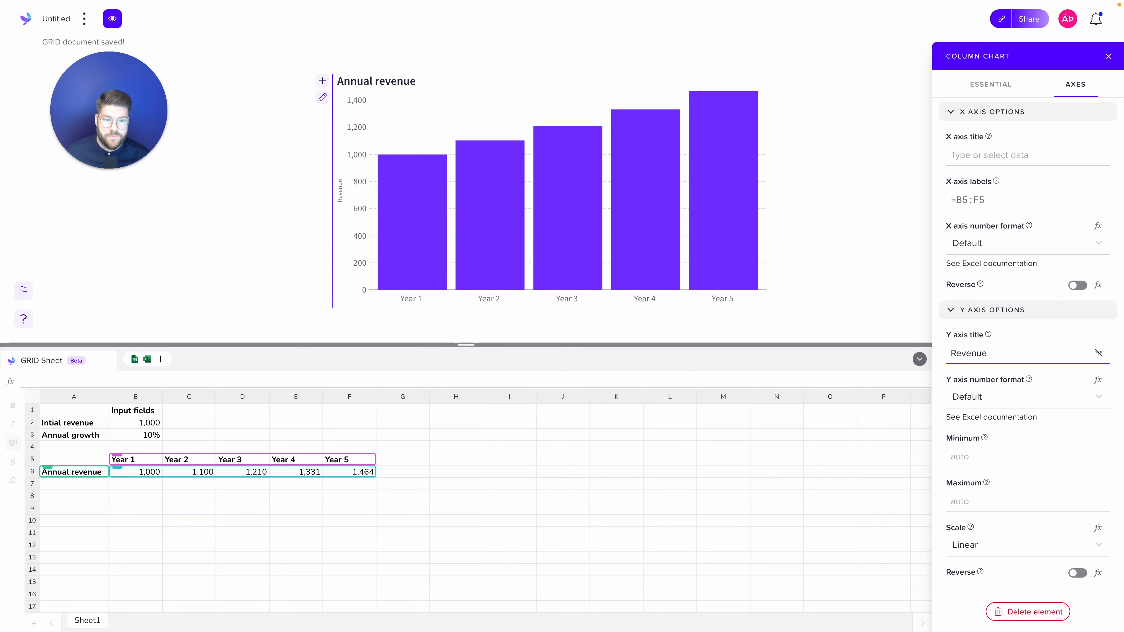
# Insert a two-column layout element below the annual revenue chart.
pyautogui.click(804, 285)
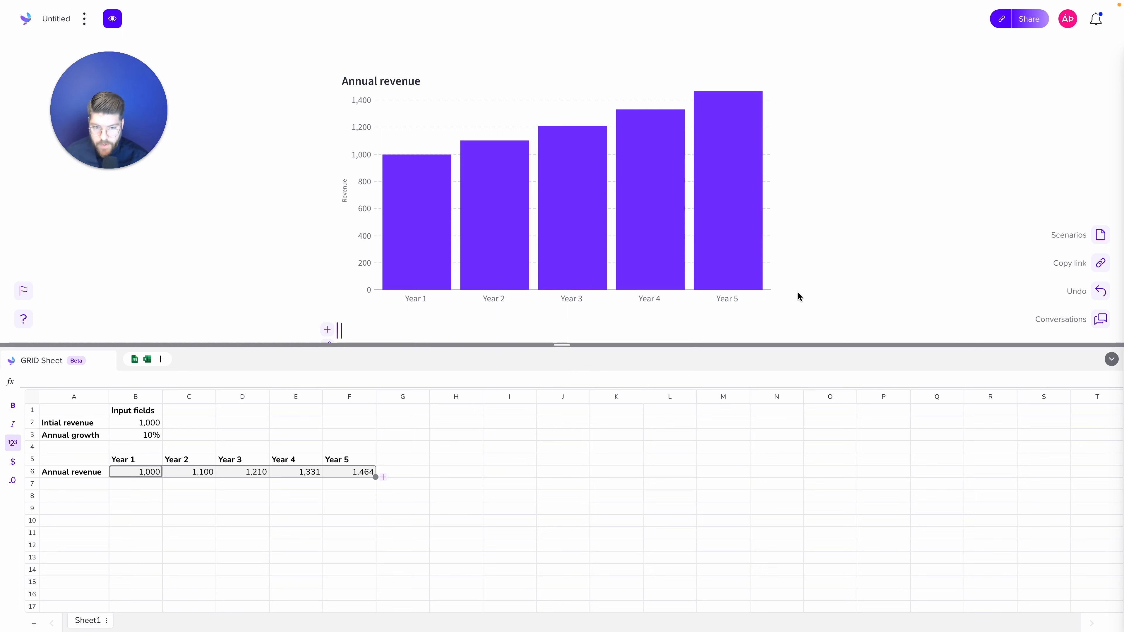
pyautogui.write('/colium')
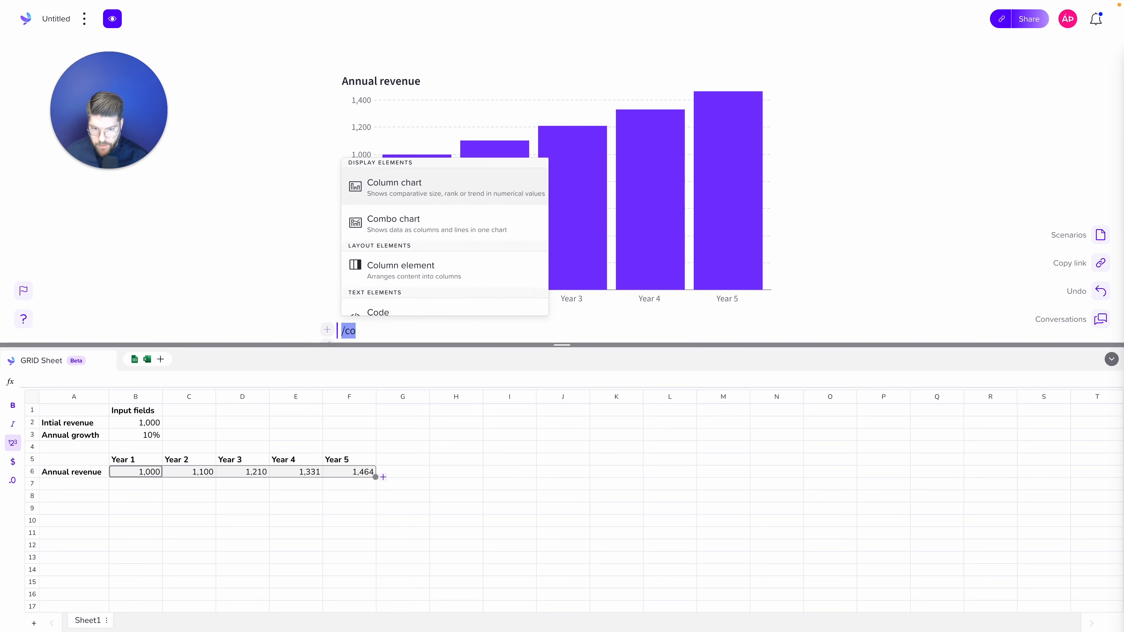
pyautogui.press('BackSpace')
pyautogui.press('BackSpace')
pyautogui.press('BackSpace')
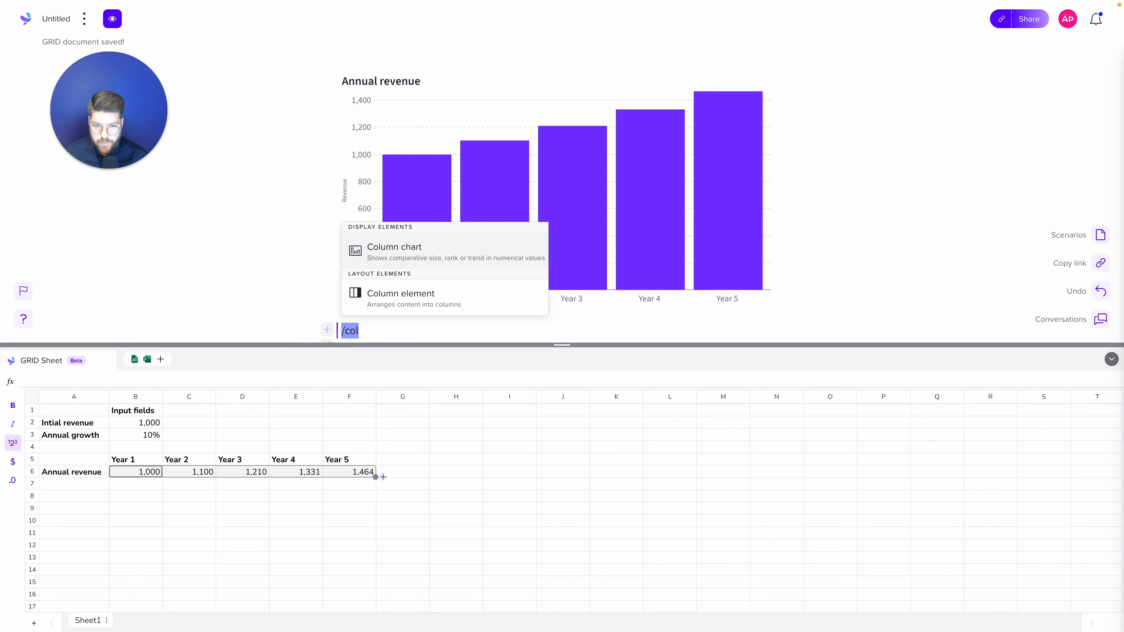
pyautogui.click(416, 296)
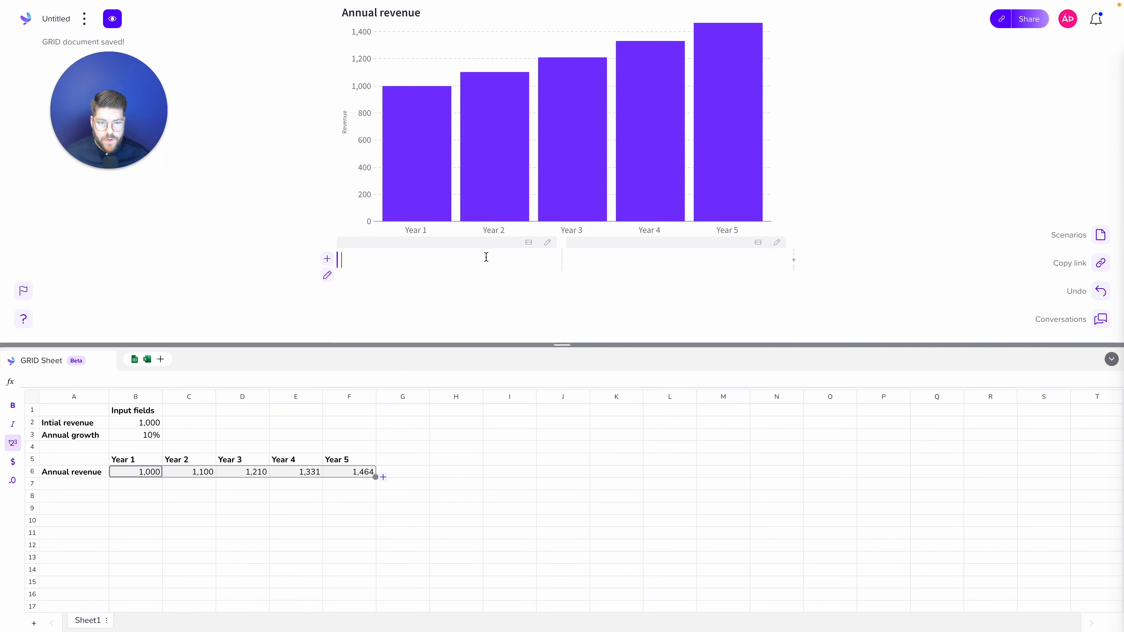
pyautogui.click(615, 272)
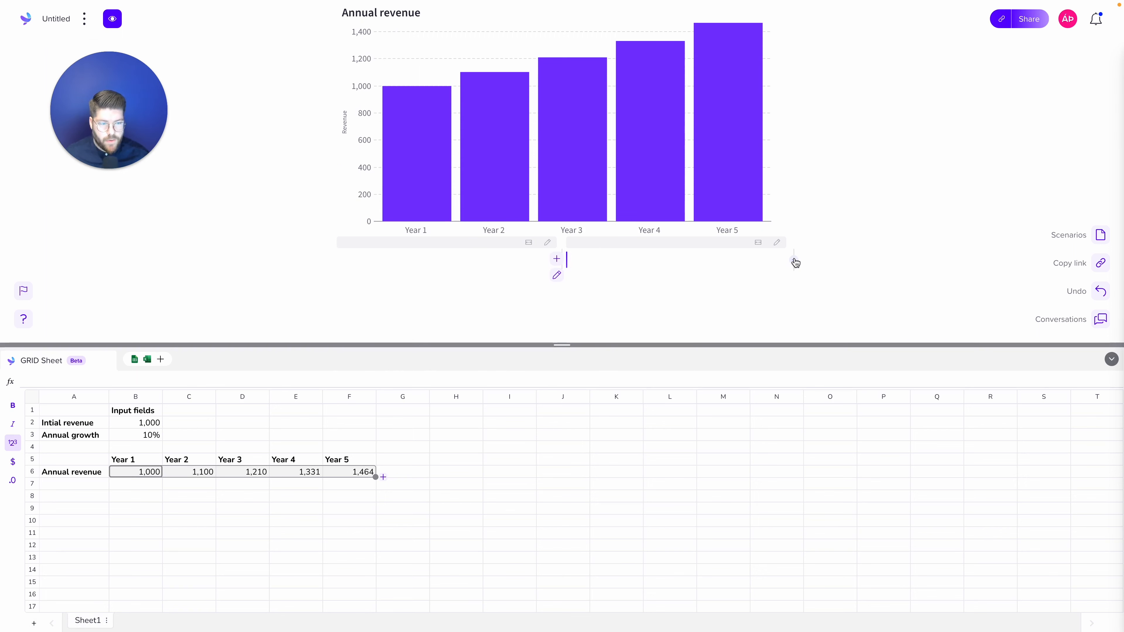
# Insert a slider in the first column of the layout element and link it to the annual growth value with =B3.
pyautogui.click(509, 259)
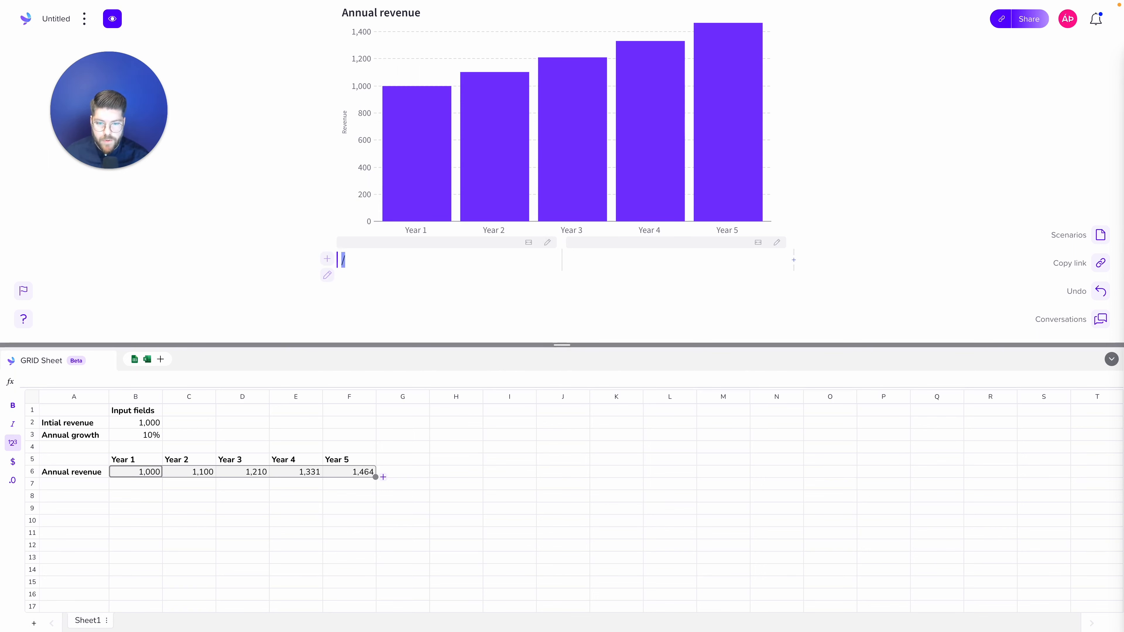
pyautogui.write('/slid')
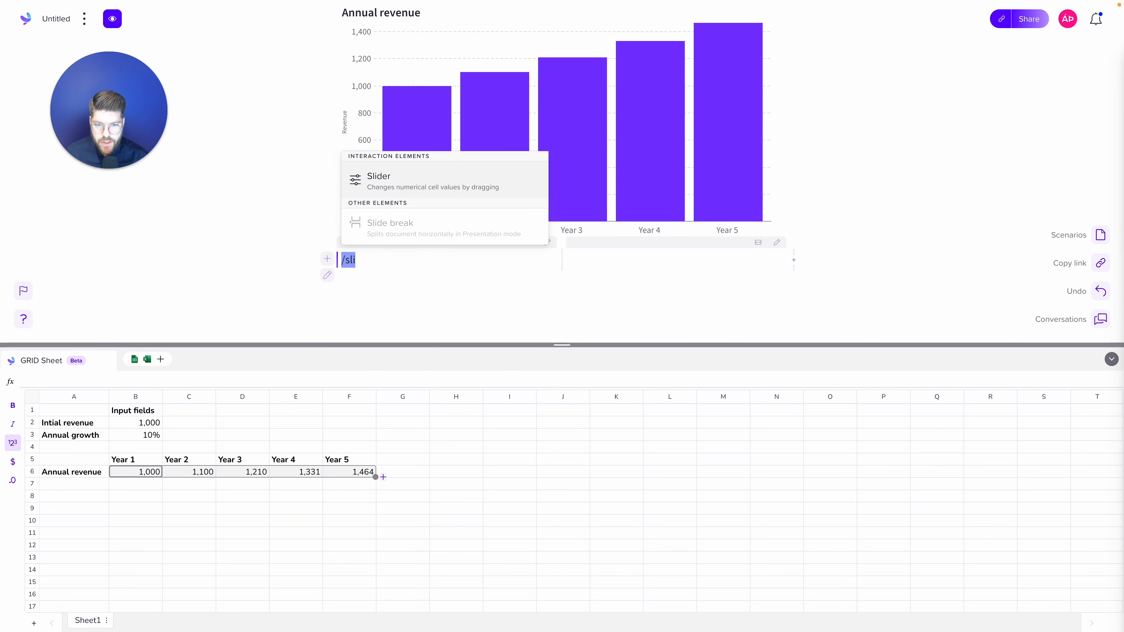
pyautogui.click(439, 180)
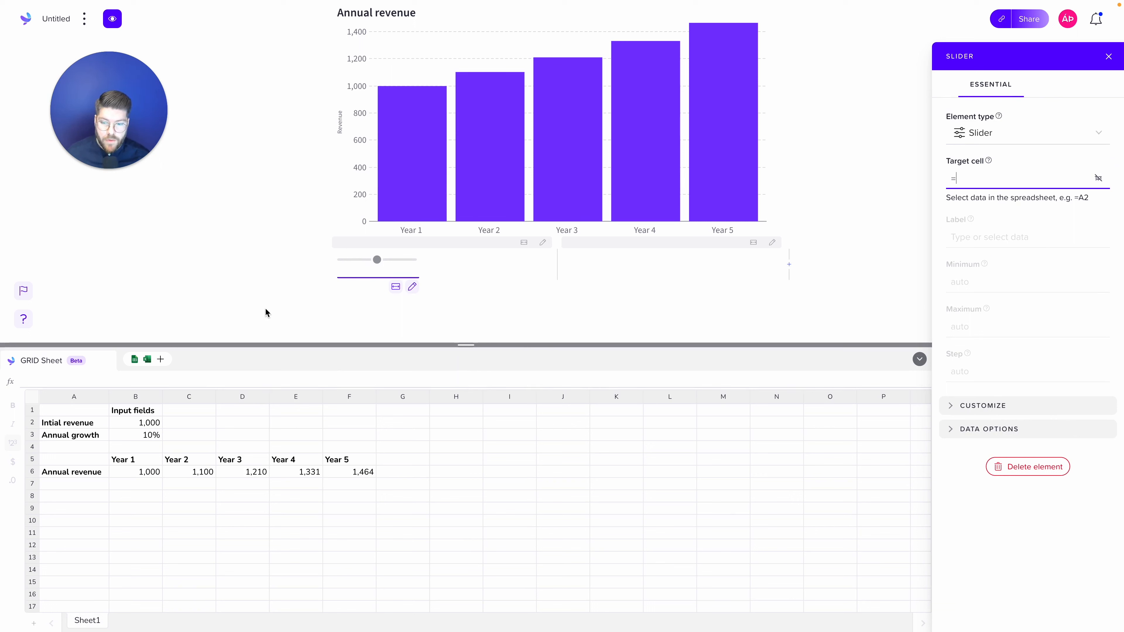
pyautogui.click(131, 439)
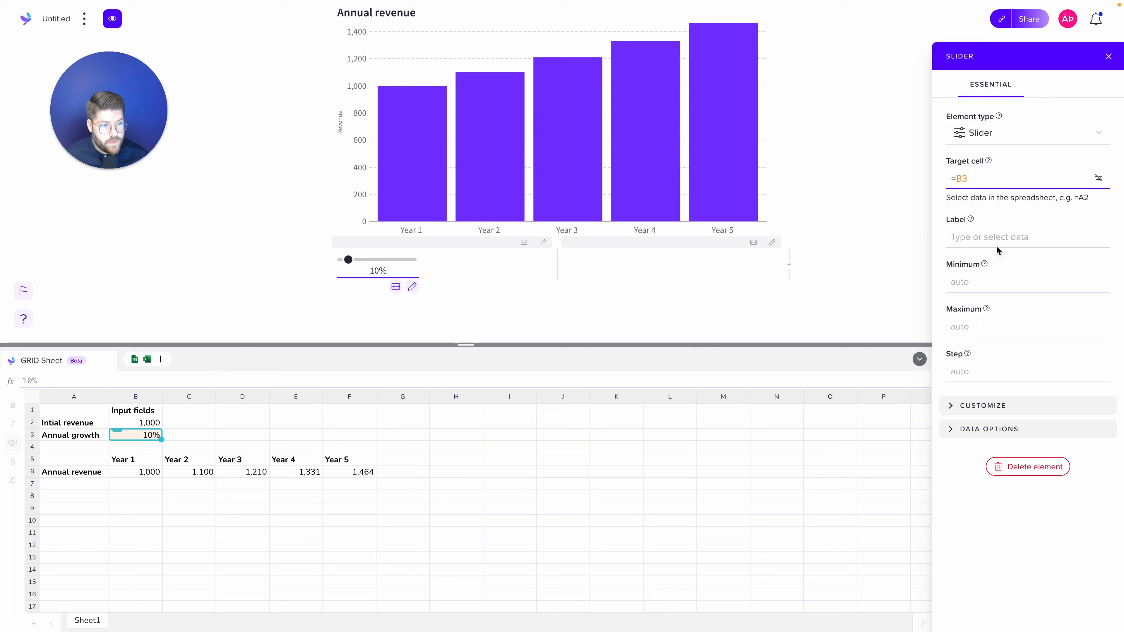
# Label the slider with =A3 and move it to set the annual growth to 38%.
pyautogui.click(992, 236)
pyautogui.click(84, 438)
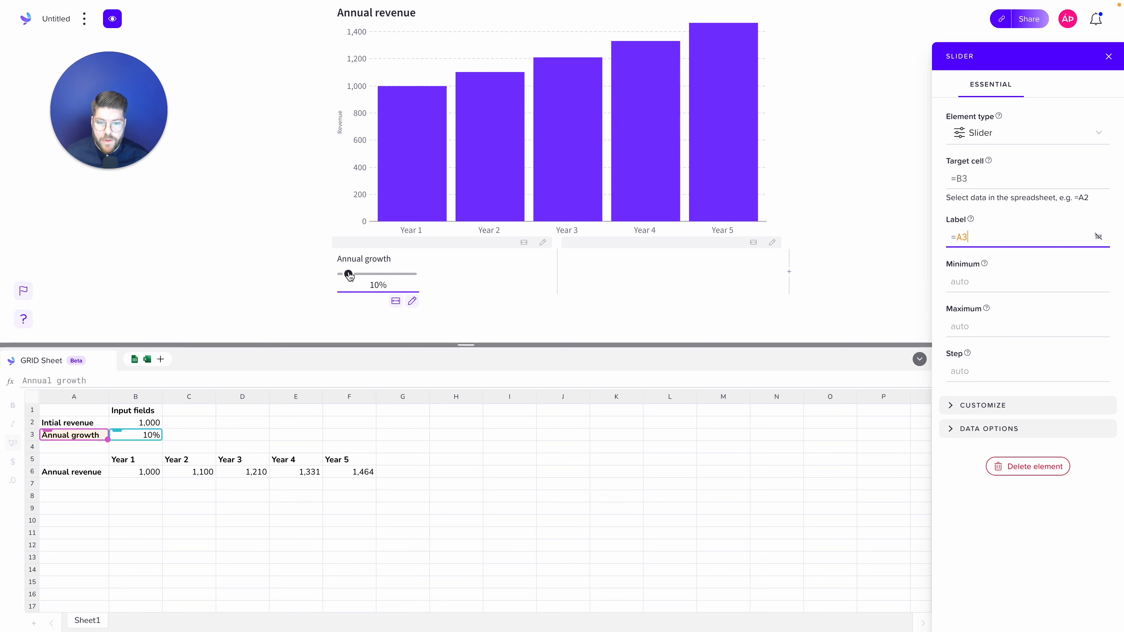
pyautogui.moveTo(356, 271)
pyautogui.mouseDown()
pyautogui.moveTo(387, 278)
pyautogui.moveTo(368, 277)
pyautogui.mouseUp()
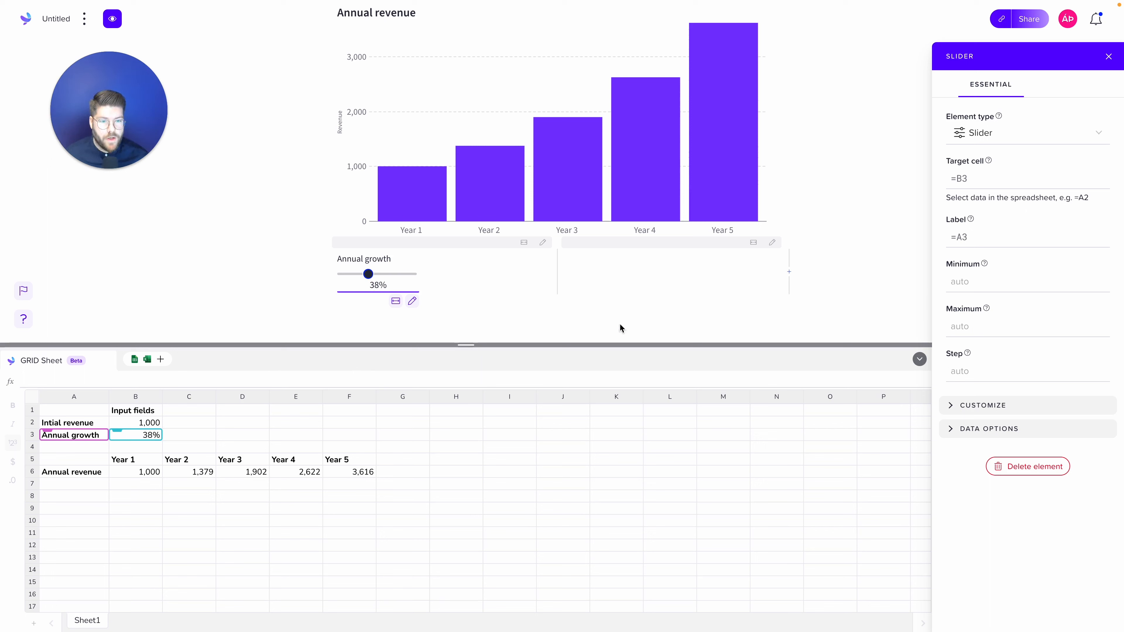
# Enter the text "Total annual revenue" in the second column of the layout element.
pyautogui.click(599, 273)
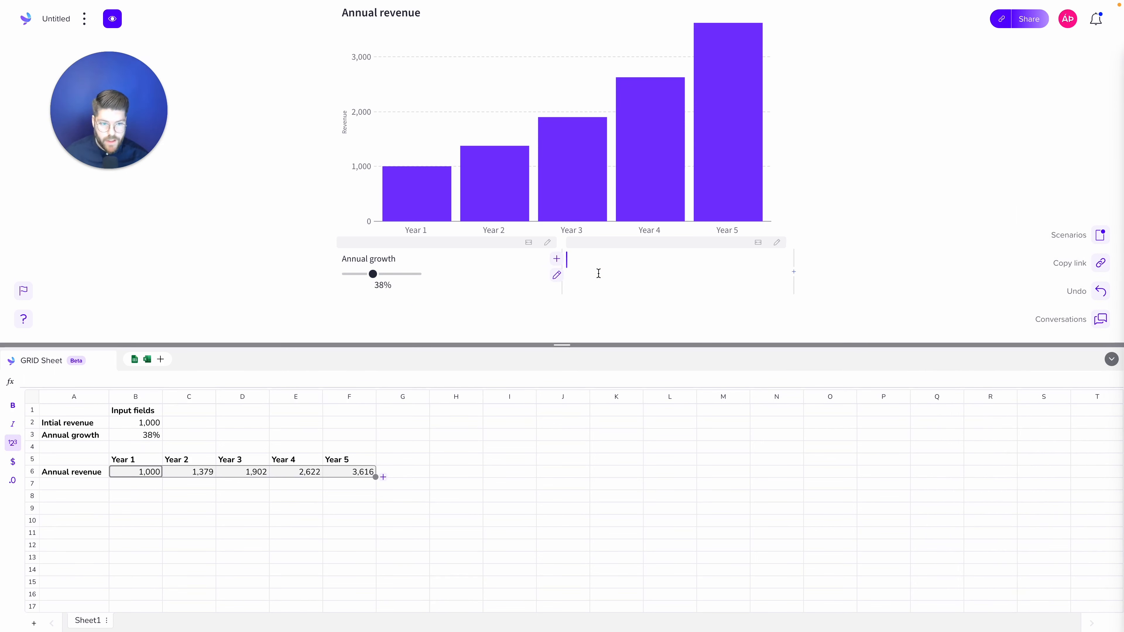
pyautogui.write('Total annuel')
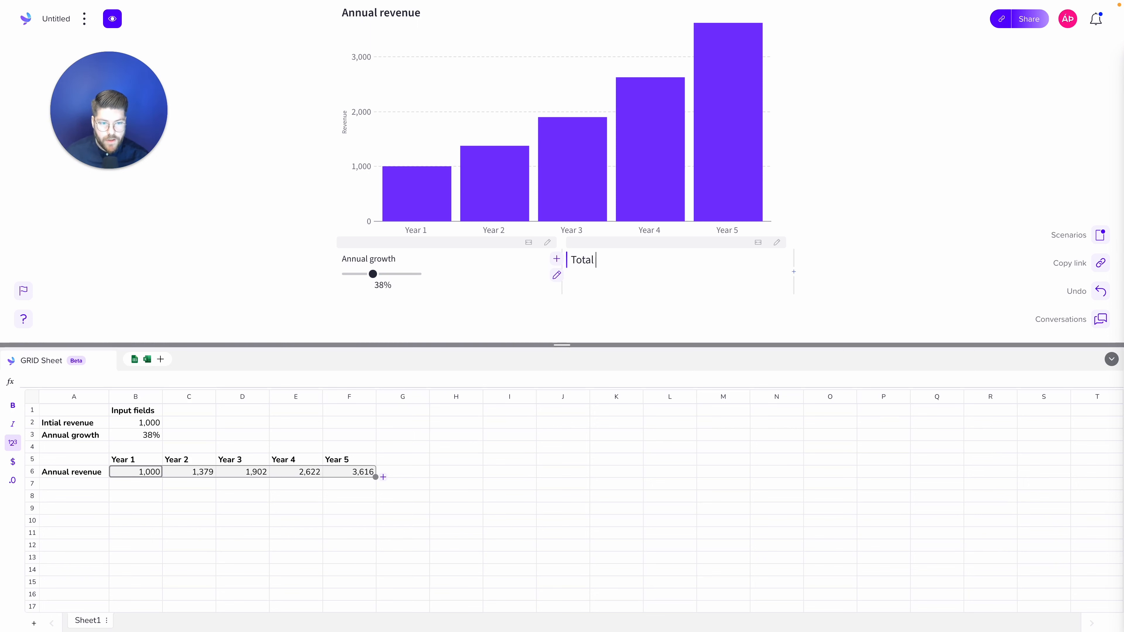
pyautogui.press('BackSpace')
pyautogui.press('BackSpace')
pyautogui.write('al r')
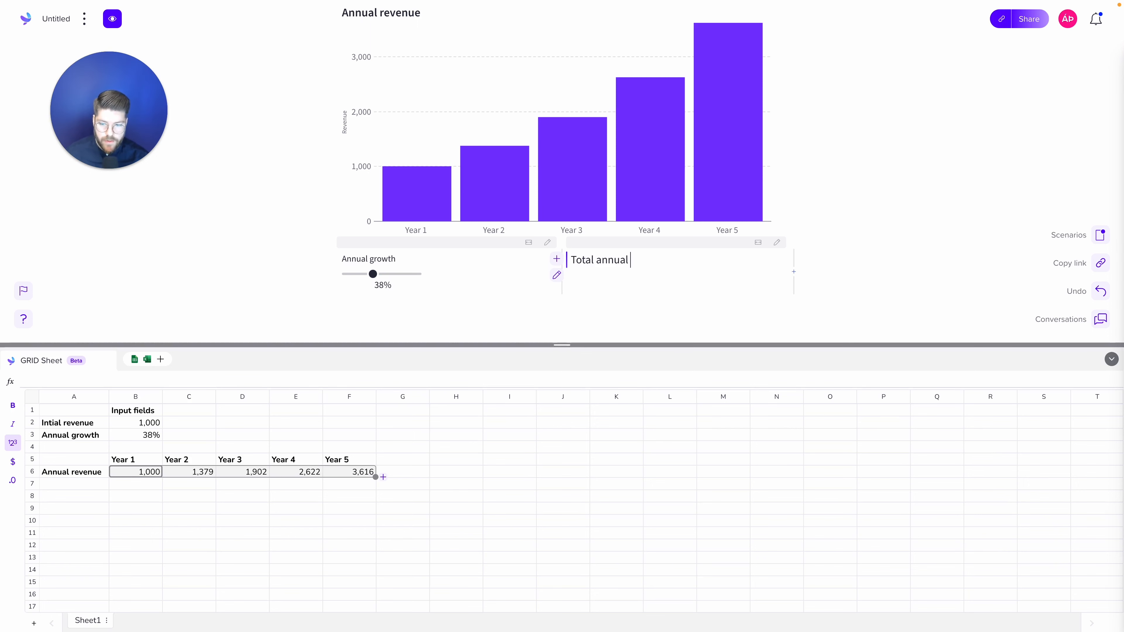
pyautogui.write('evenue')
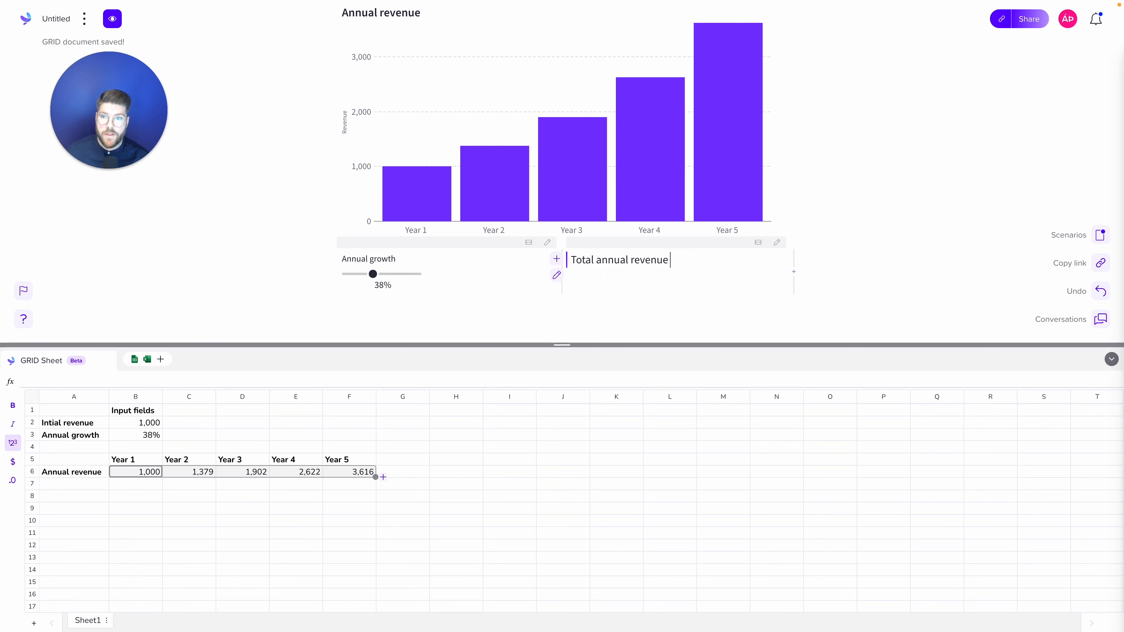
# Add the inline formula =sum(B6:F6) after the Total annual revenue text and format it as Currency in US dollars.
pyautogui.write(' =')
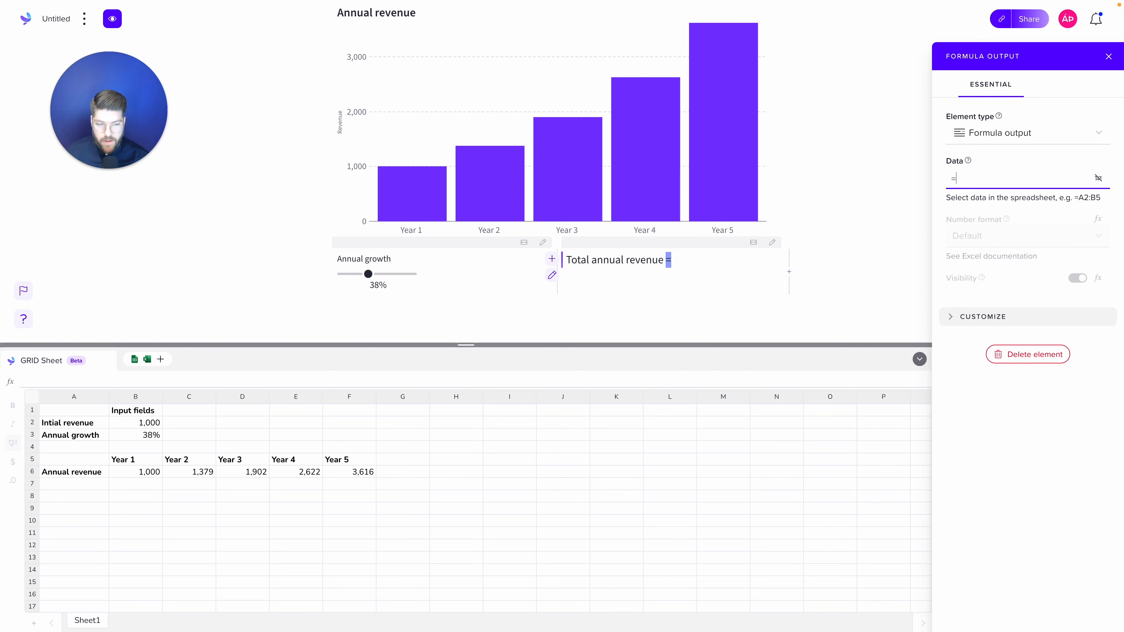
pyautogui.write('sum()')
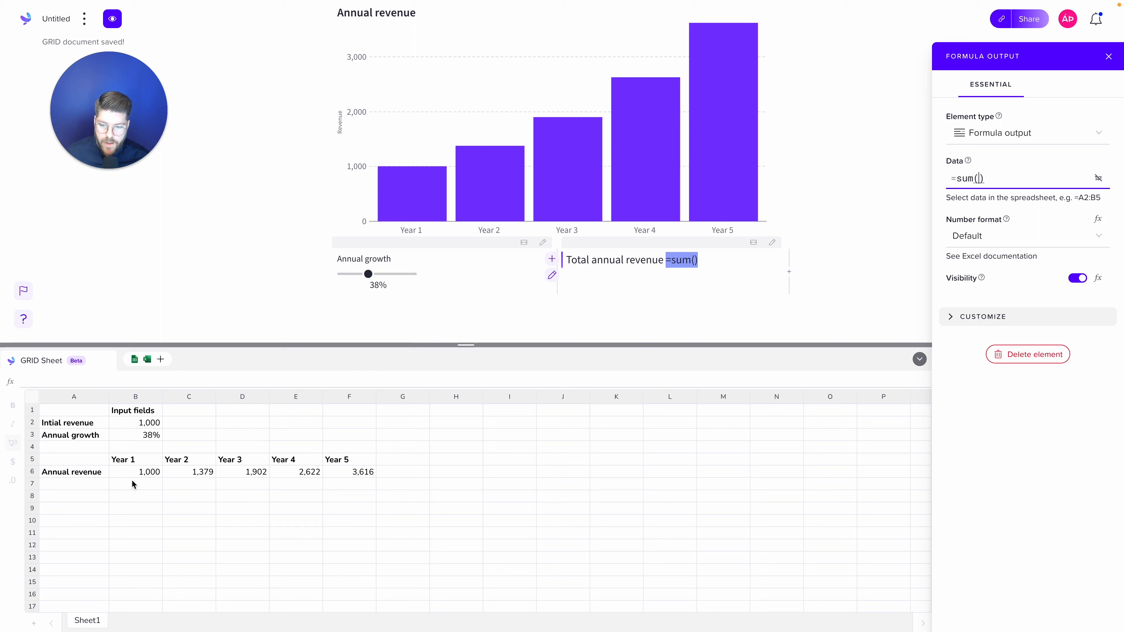
pyautogui.moveTo(132, 473); pyautogui.dragTo(352, 473)
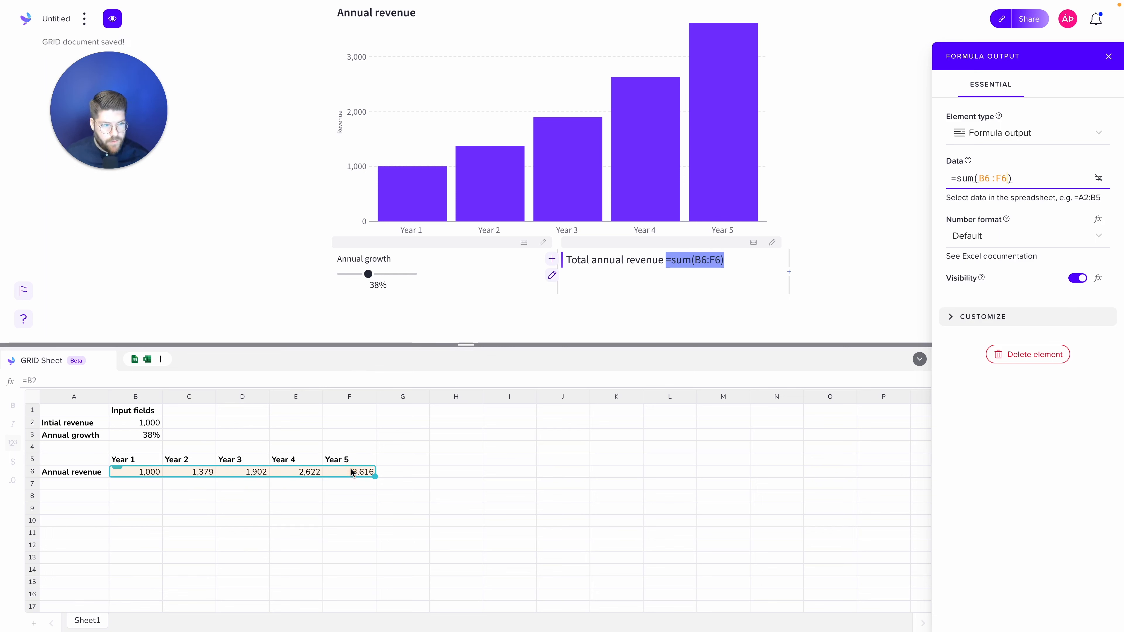
pyautogui.click(973, 246)
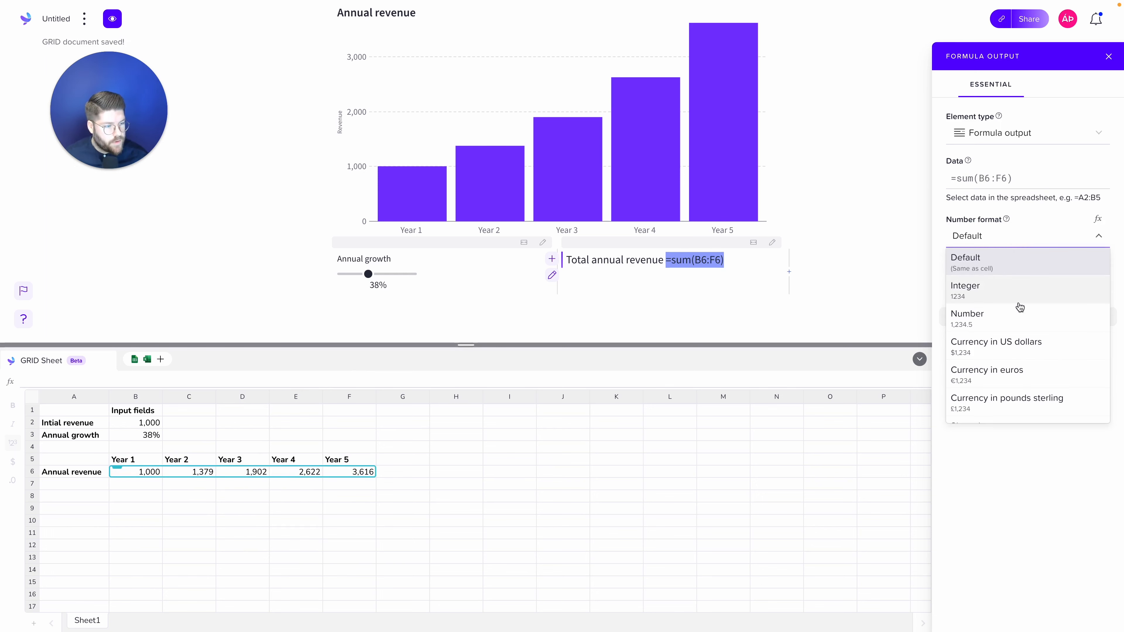
pyautogui.click(1024, 350)
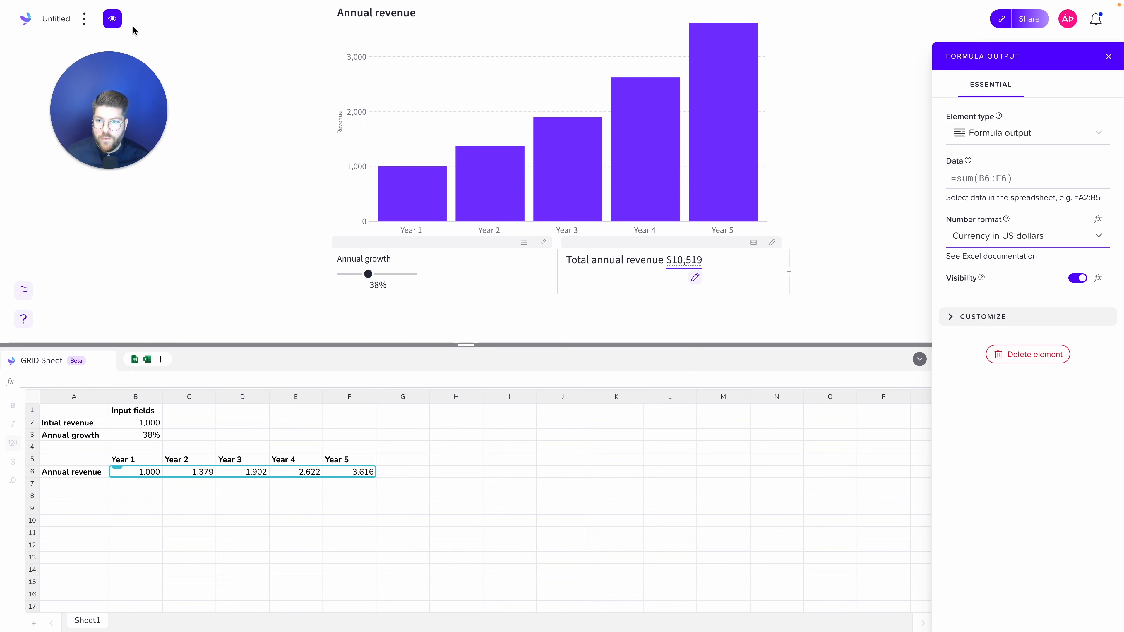
# Switch the document to view mode and set the annual growth slider to 44%.
pyautogui.click(116, 24)
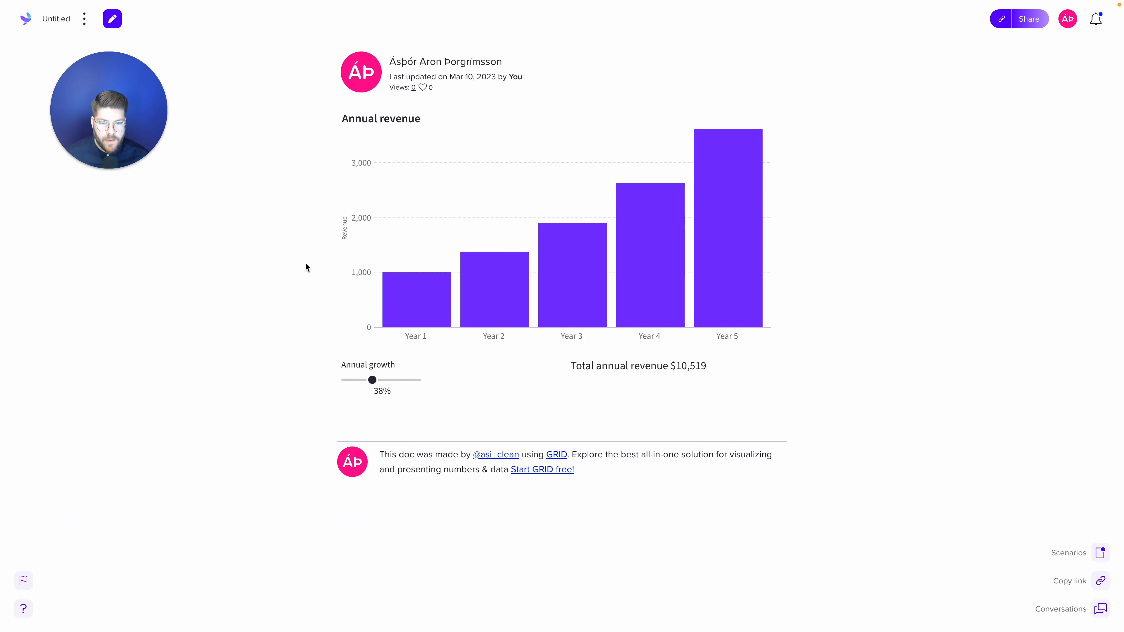
pyautogui.click(372, 380)
pyautogui.moveTo(372, 380)
pyautogui.mouseDown()
pyautogui.moveTo(352, 379)
pyautogui.moveTo(400, 381)
pyautogui.moveTo(358, 379)
pyautogui.moveTo(398, 383)
pyautogui.moveTo(377, 383)
pyautogui.mouseUp()
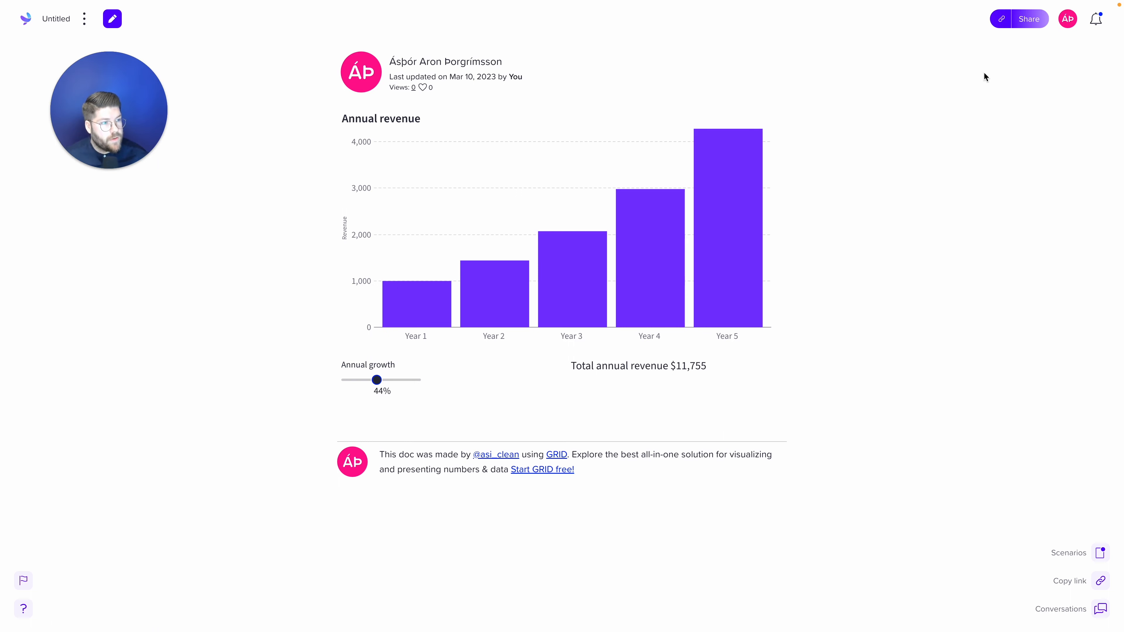
pyautogui.click(1030, 19)
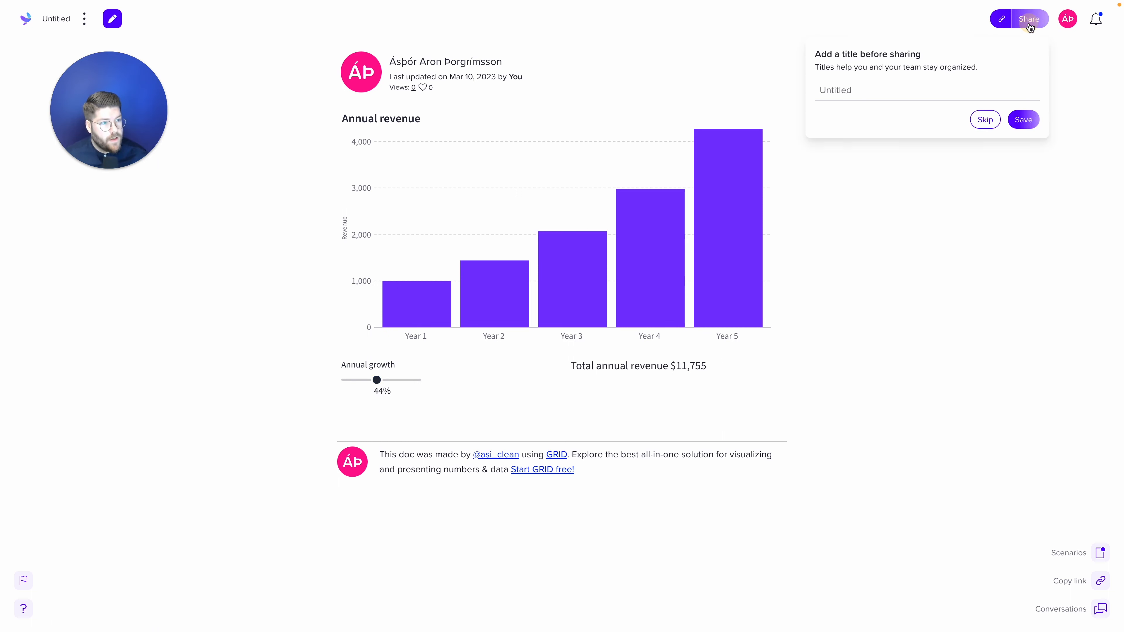
pyautogui.click(910, 84)
pyautogui.write('Revenue')
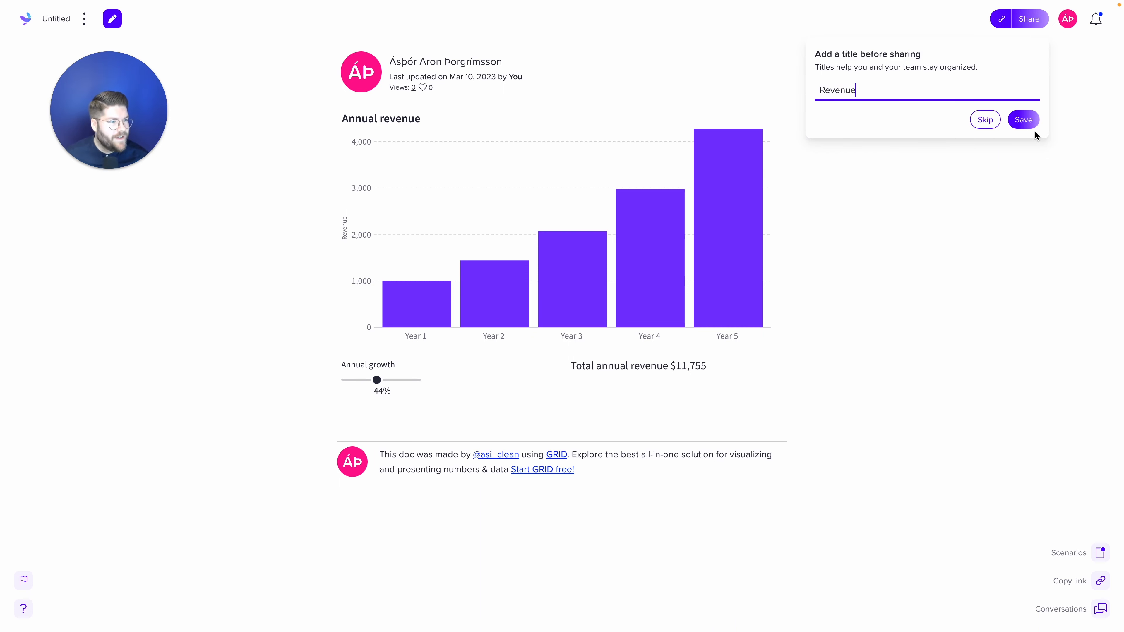
pyautogui.click(1025, 121)
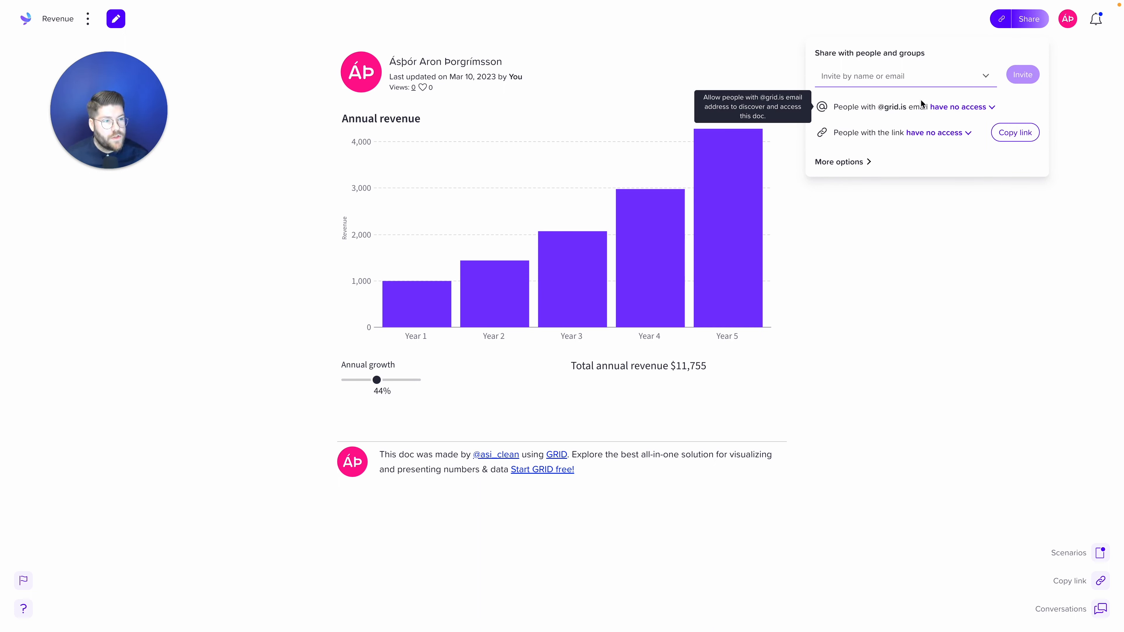
pyautogui.click(960, 107)
pyautogui.click(959, 129)
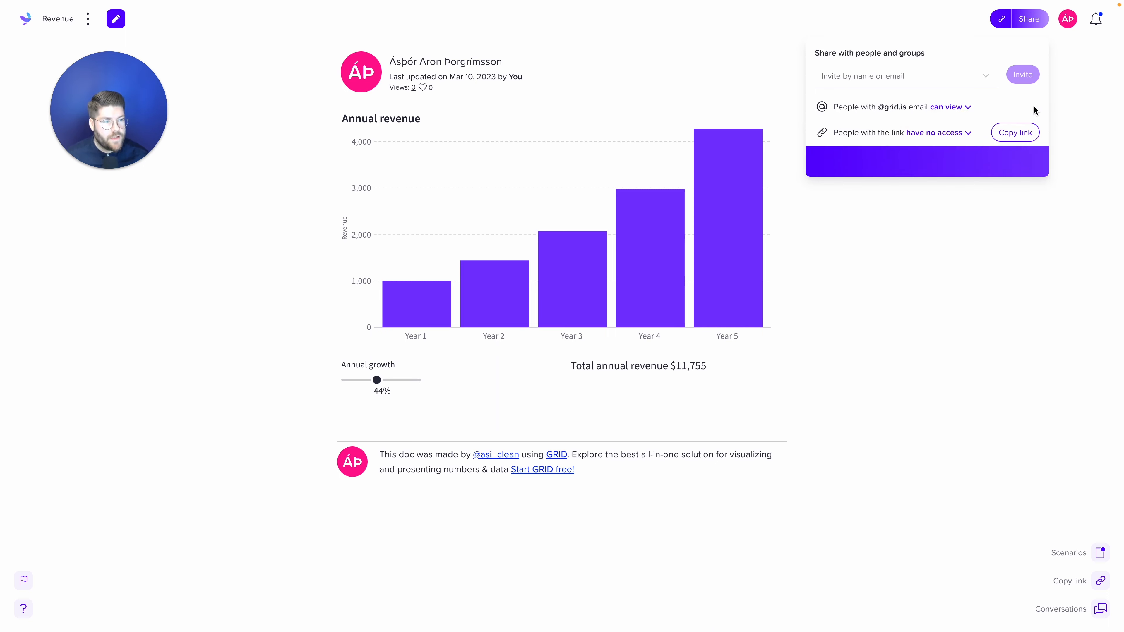